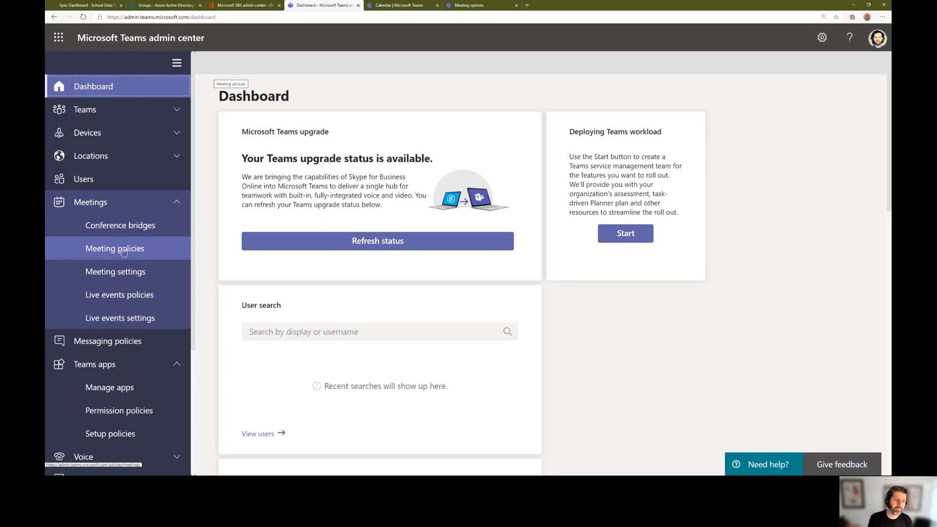
In the Global (Org-wide default) meeting policy, turn off Meet now in channels, the Outlook add-in, channel meeting scheduling and private meeting scheduling
left_click(123, 250)
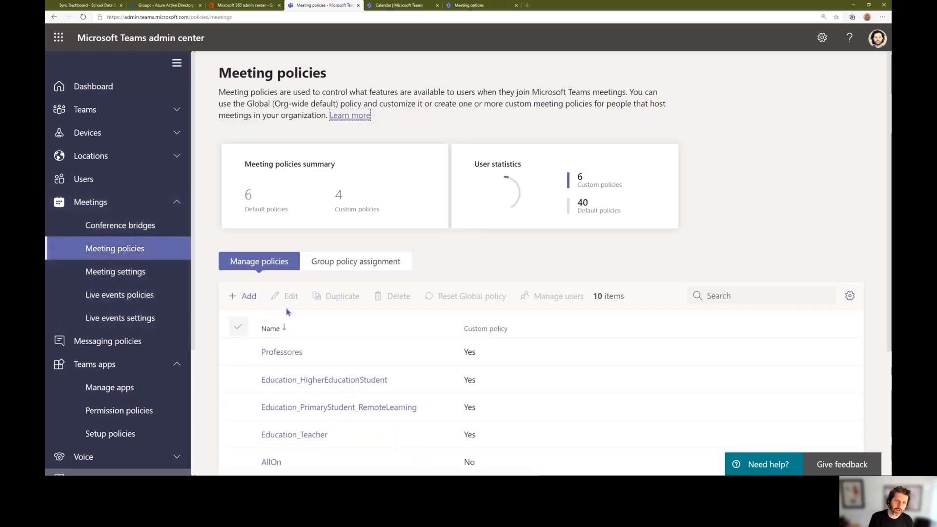
scroll(373, 366, "down", 4)
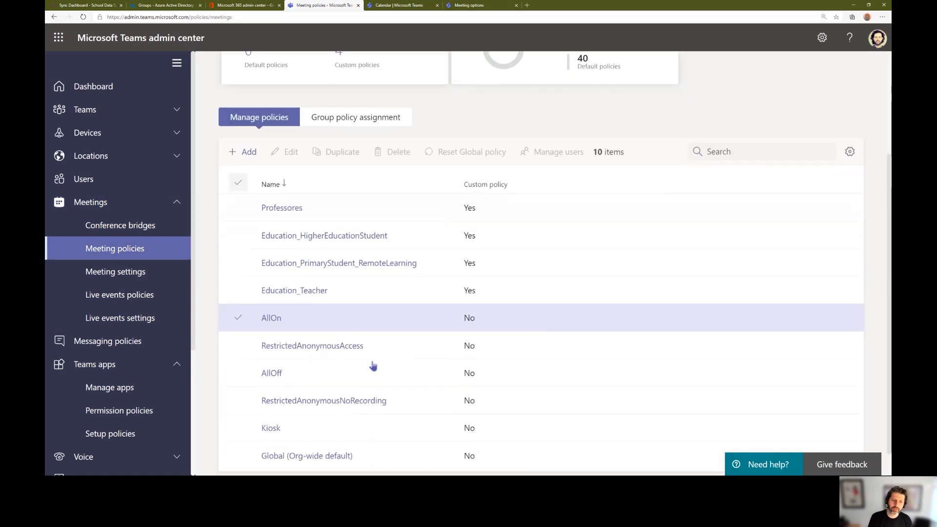
left_click(301, 429)
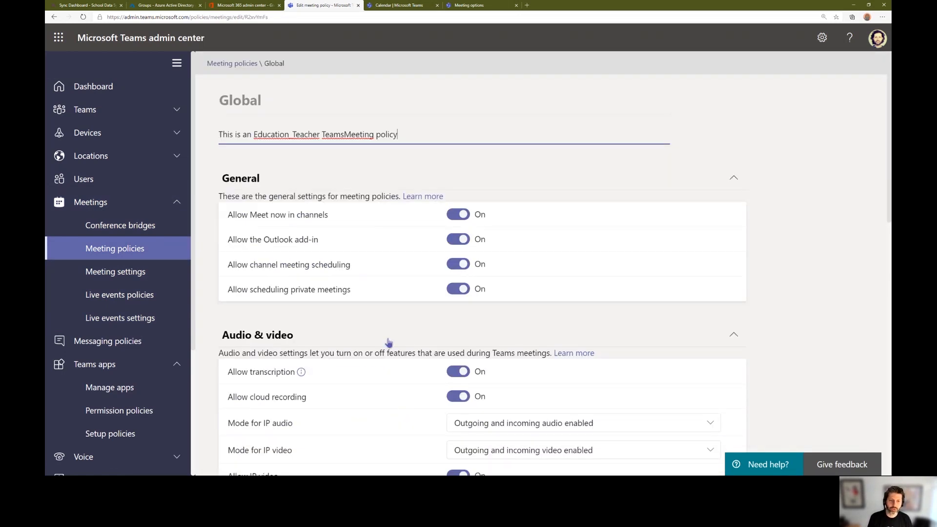
left_click(462, 216)
left_click(463, 240)
left_click(463, 266)
left_click(463, 290)
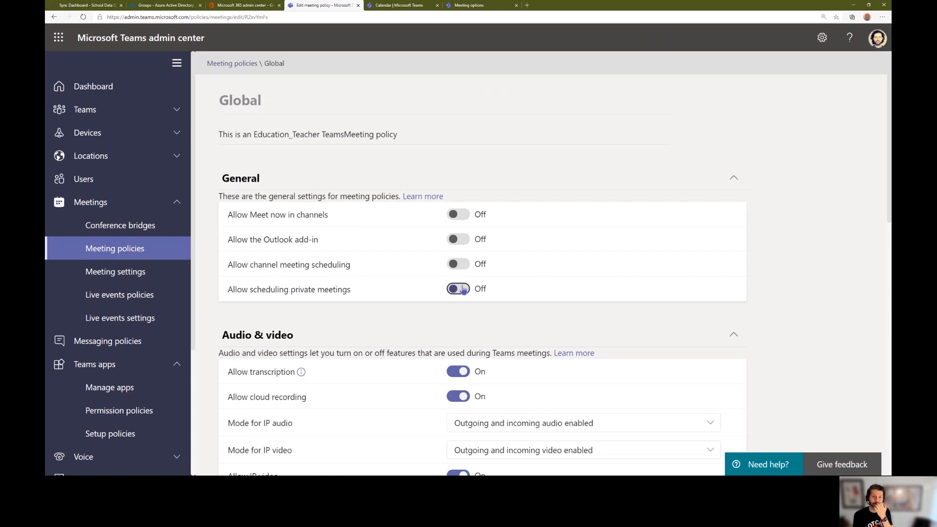
Turn off cloud recording in the Audio & video settings and save the Global meeting policy
scroll(463, 329, "down", 1)
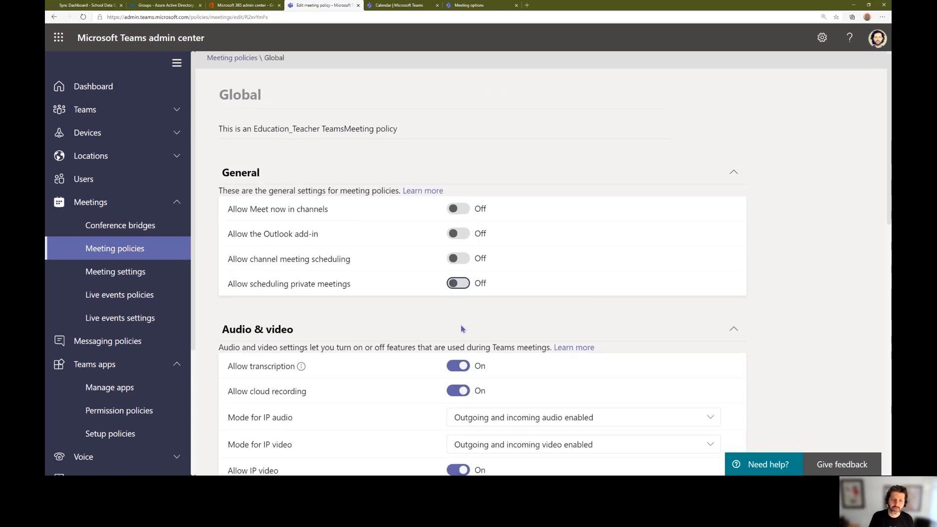
scroll(462, 329, "down", 2)
left_click(459, 323)
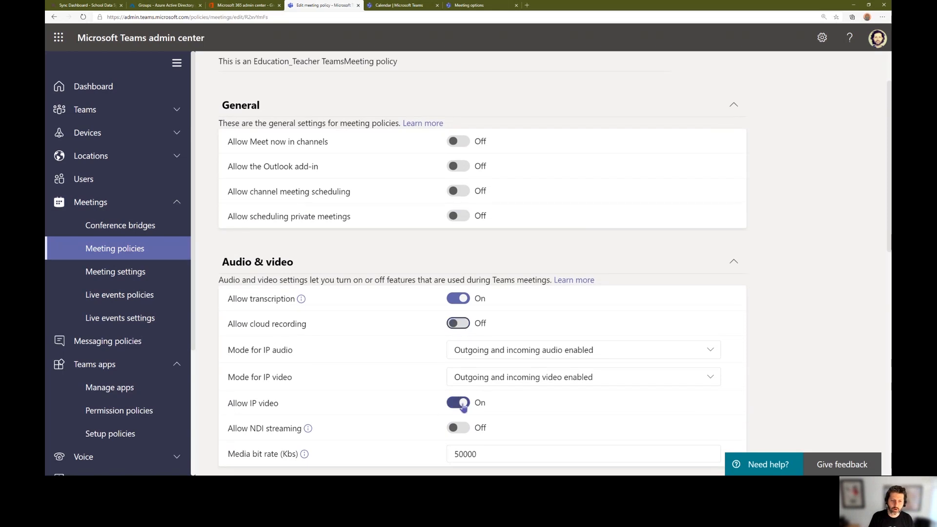
scroll(463, 407, "down", 1)
scroll(526, 386, "down", 2)
scroll(526, 388, "down", 8)
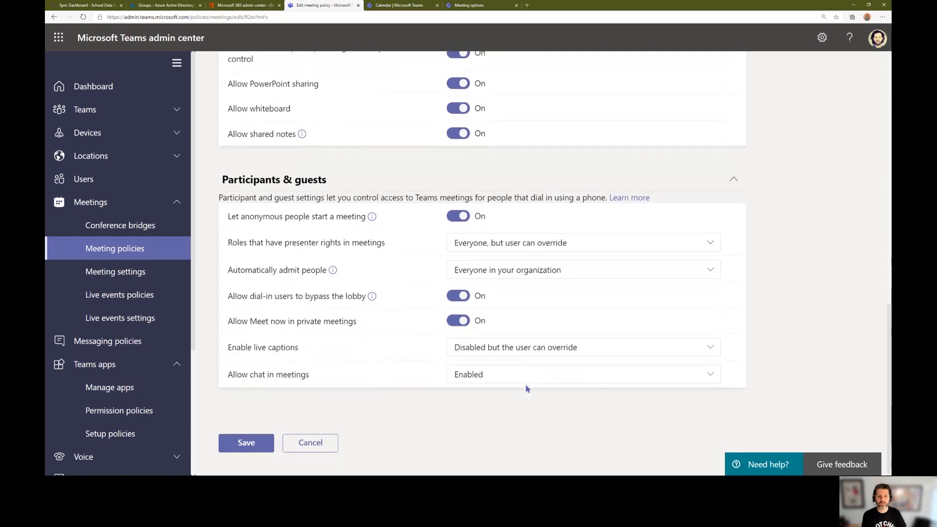
left_click(244, 444)
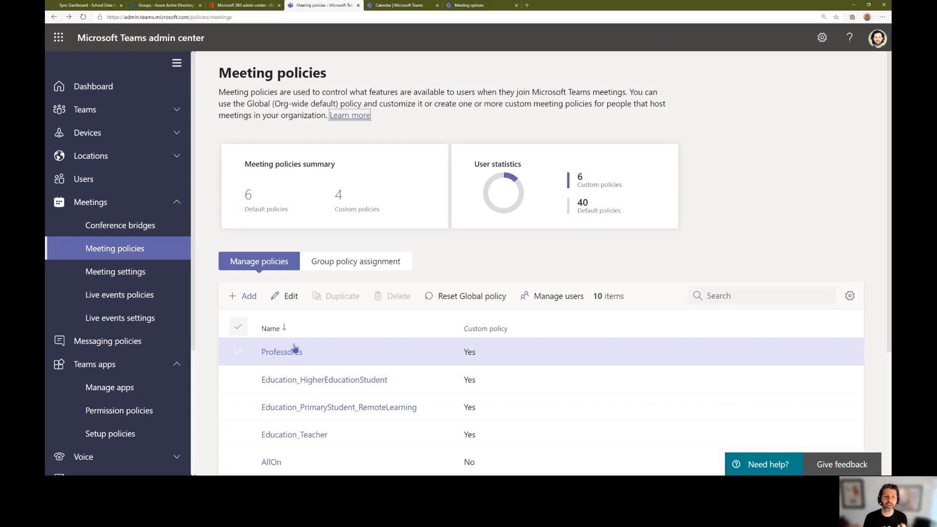
Look over the list of meeting policies and open the policy packages page
scroll(296, 382, "down", 1)
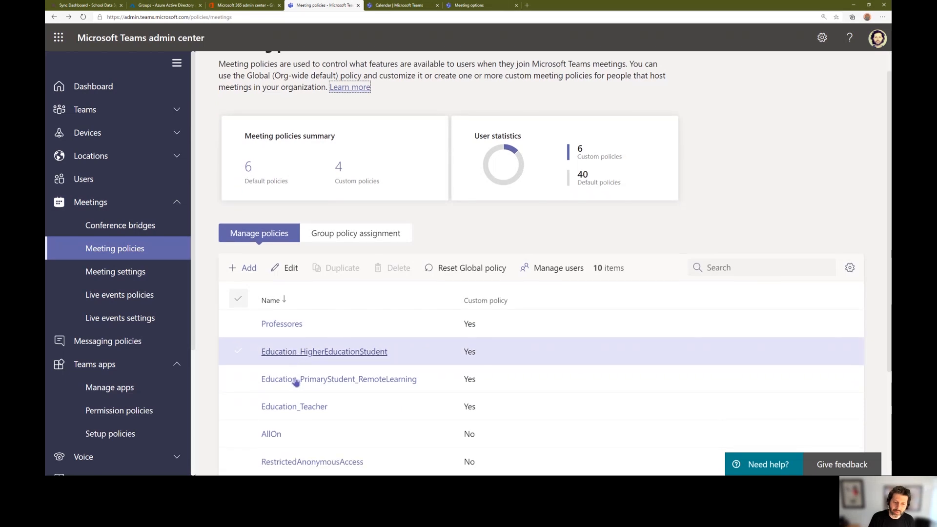
scroll(296, 383, "down", 1)
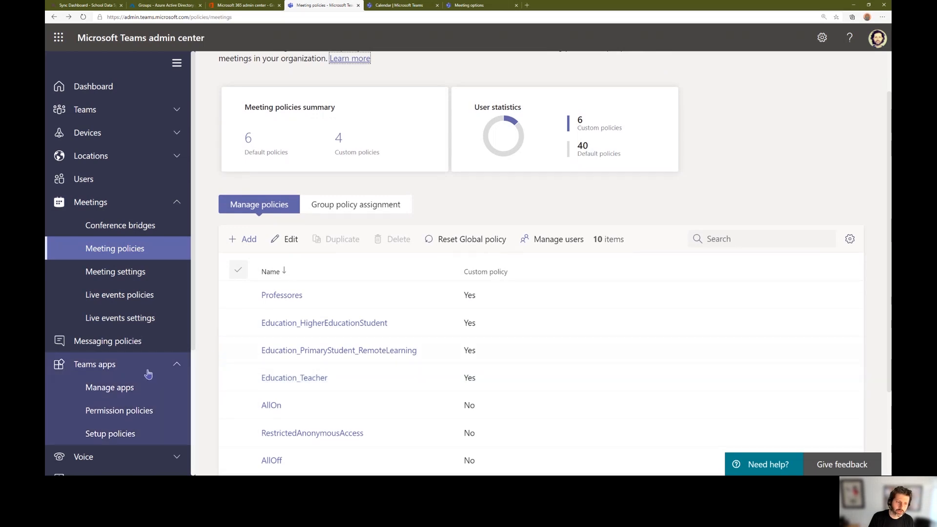
left_click(171, 367)
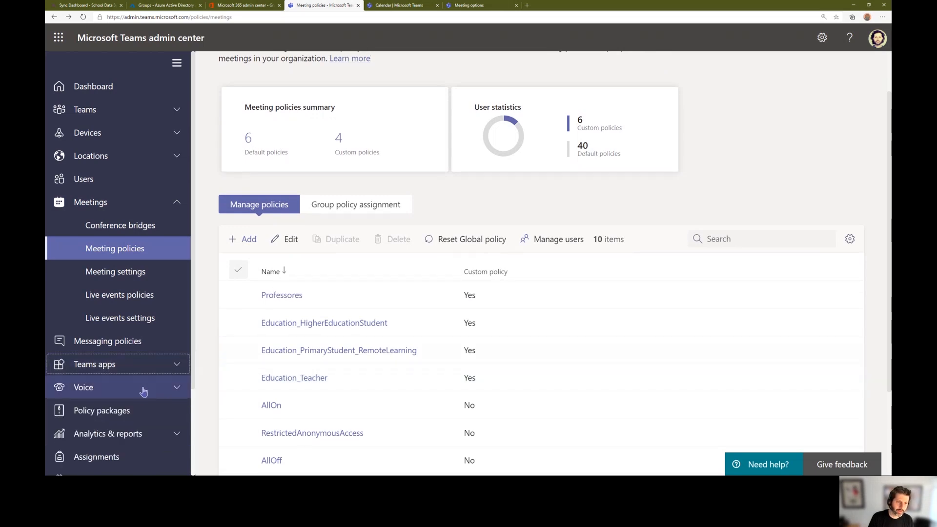
scroll(117, 398, "down", 1)
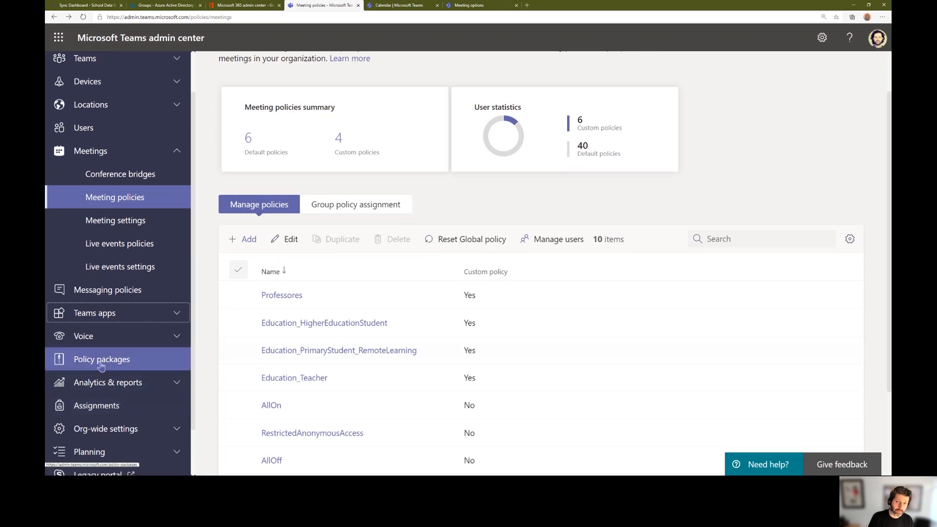
left_click(101, 365)
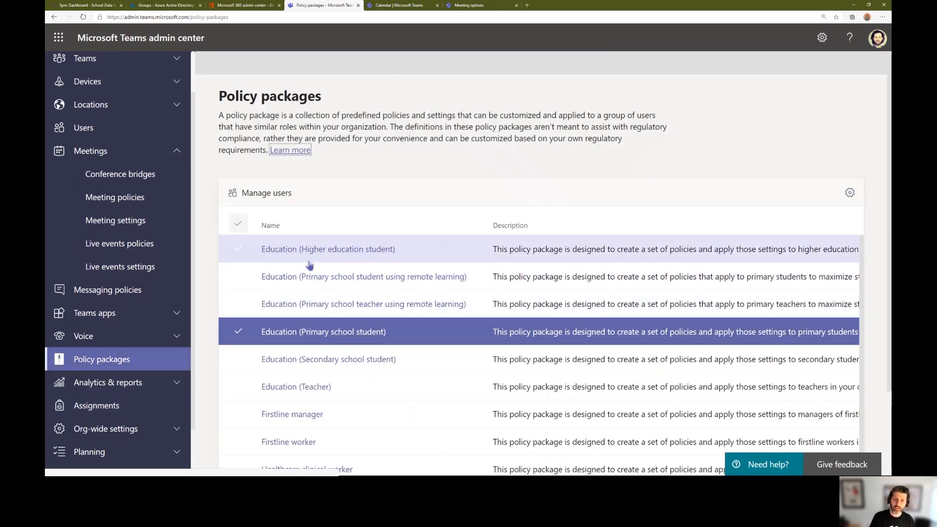
View the meeting policy assigned in the Education (Higher education student) policy package
scroll(309, 261, "down", 2)
scroll(309, 264, "up", 2)
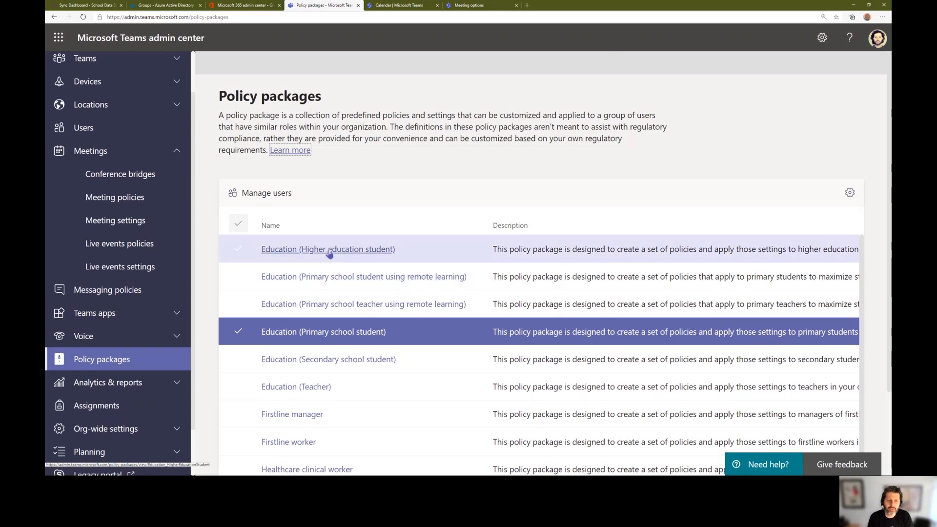
left_click(364, 251)
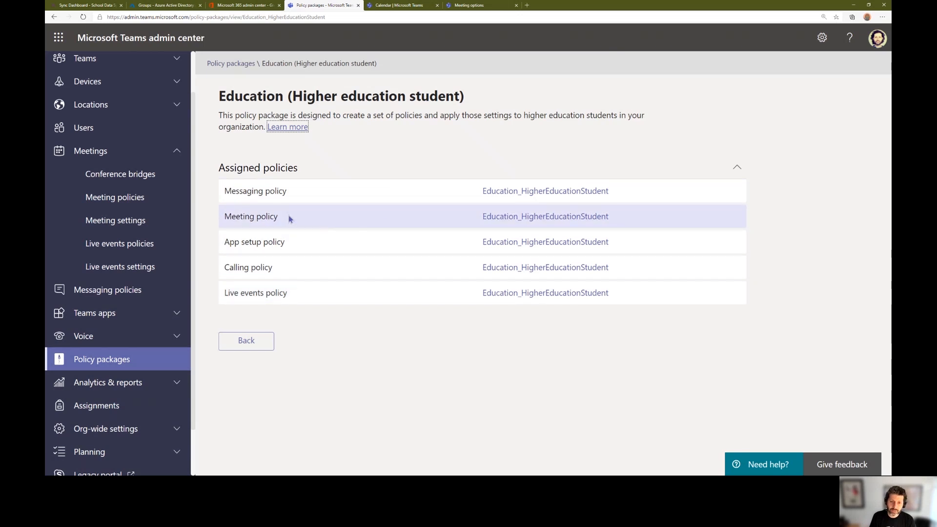
left_click(539, 222)
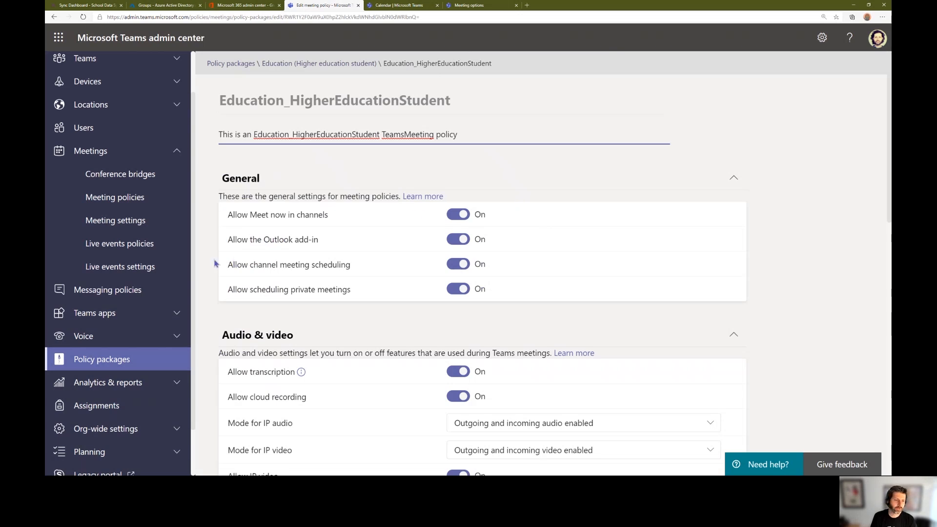
Examine the general, audio and video, and content sharing settings of the meeting policy in the Education (Primary school student) package
left_click(115, 364)
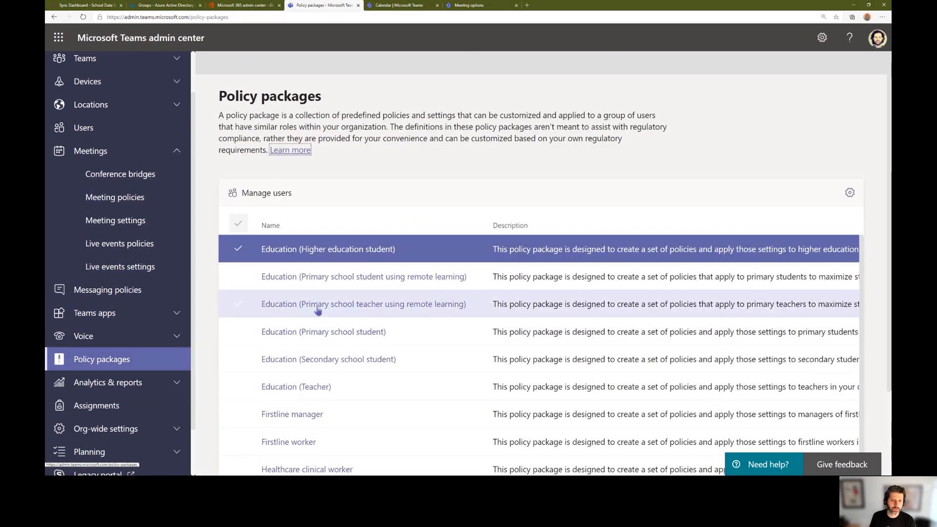
left_click(314, 333)
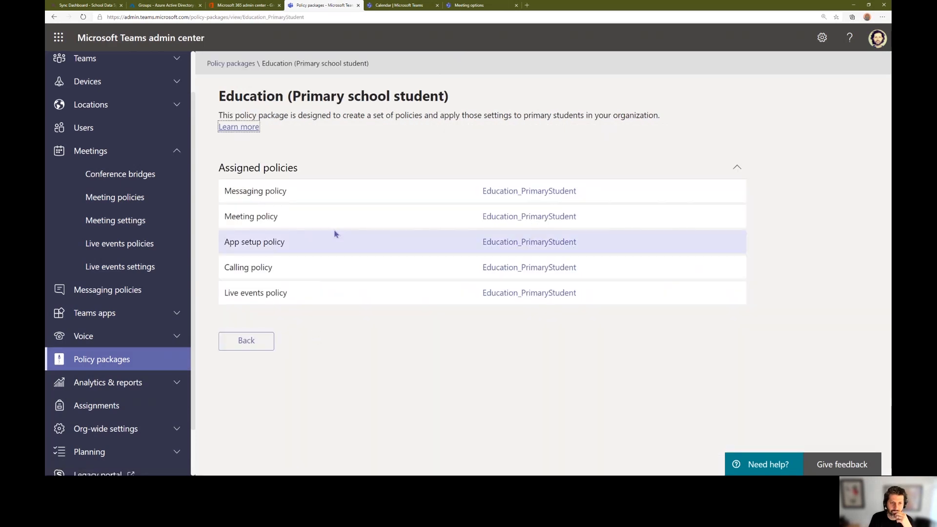
left_click(491, 216)
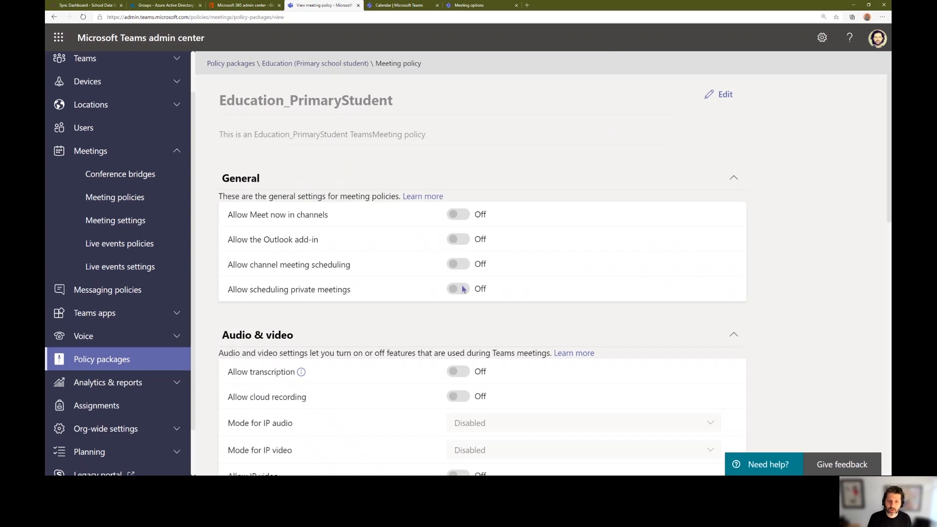
scroll(462, 385, "down", 1)
scroll(461, 386, "down", 6)
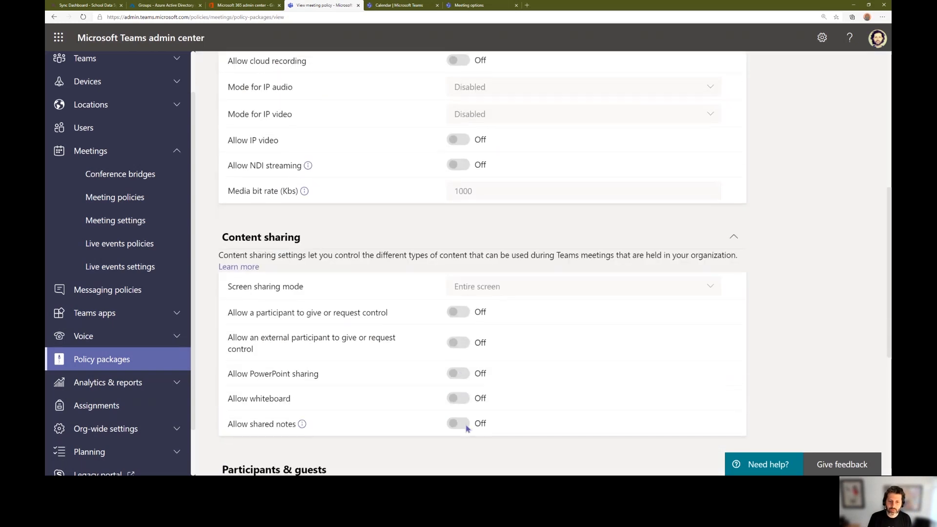
scroll(467, 432, "up", 4)
scroll(467, 433, "up", 4)
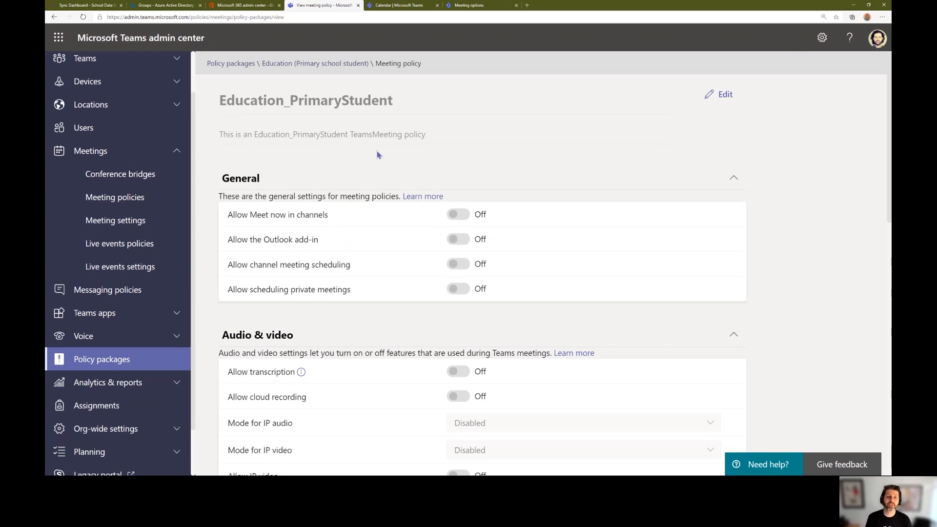
Return to the policy packages and reopen the meeting policy of the Education (Higher education student) package
left_click(300, 67)
left_click(241, 65)
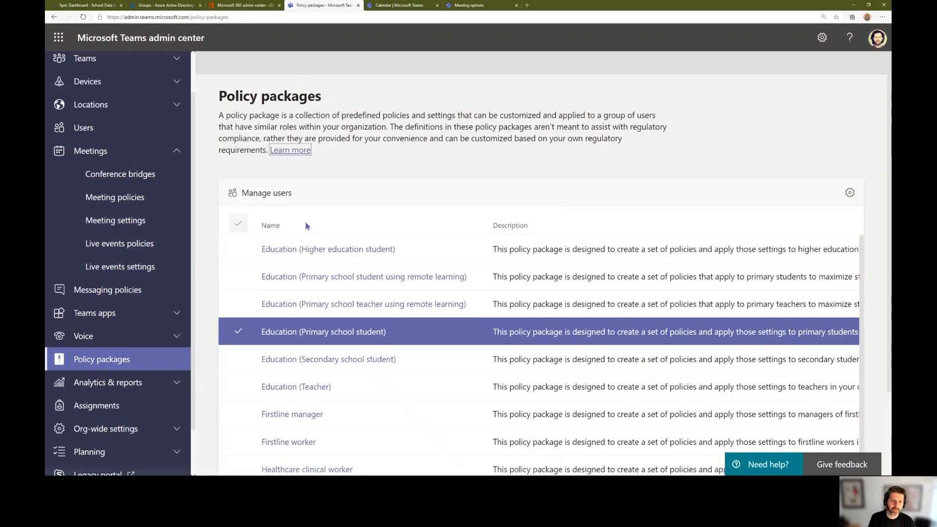
left_click(310, 249)
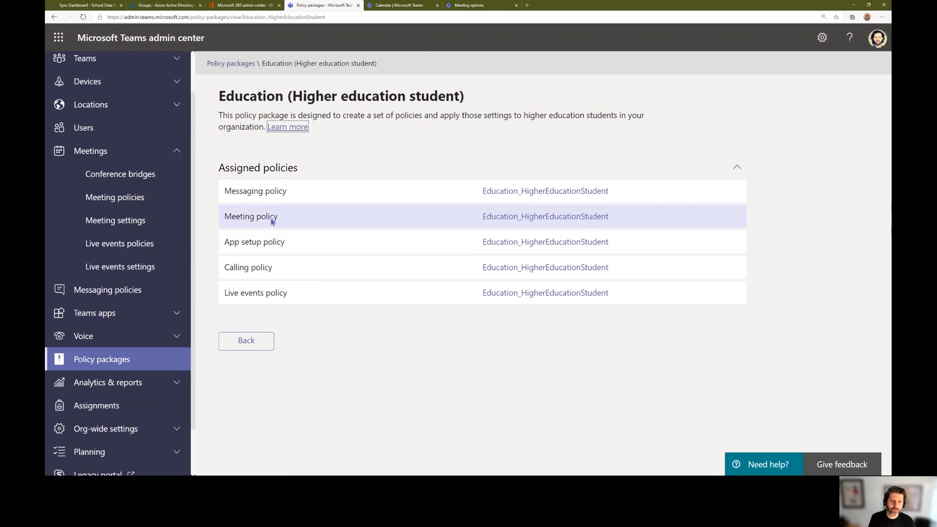
left_click(527, 218)
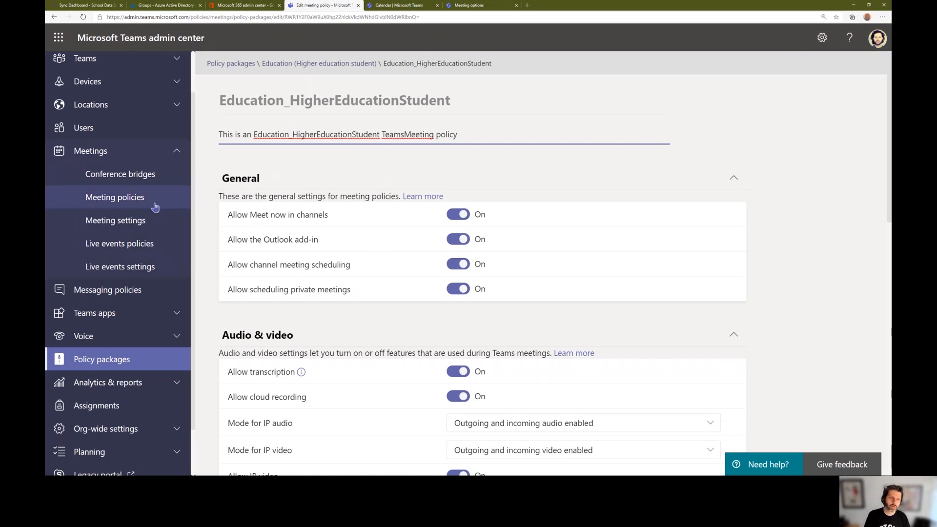
Go back to the meeting policies and open the Education_Teacher policy for editing
left_click(129, 198)
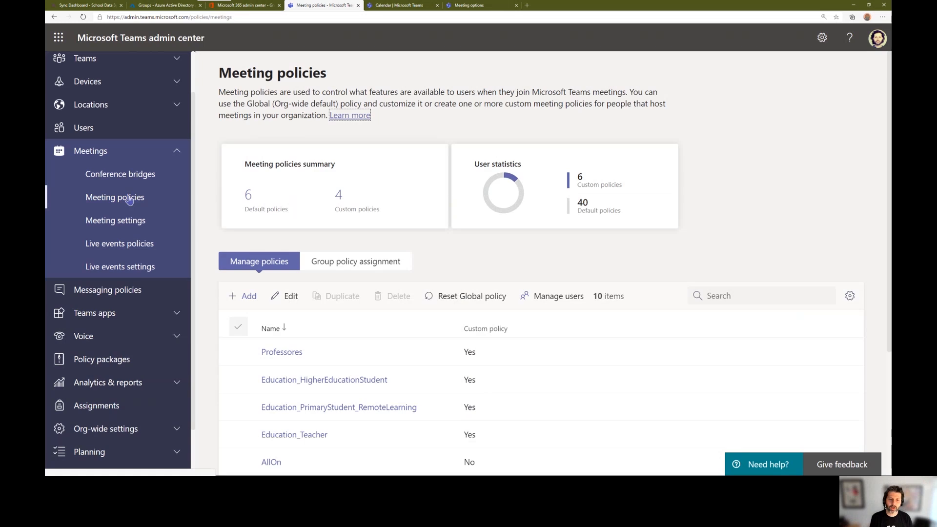
left_click(129, 200)
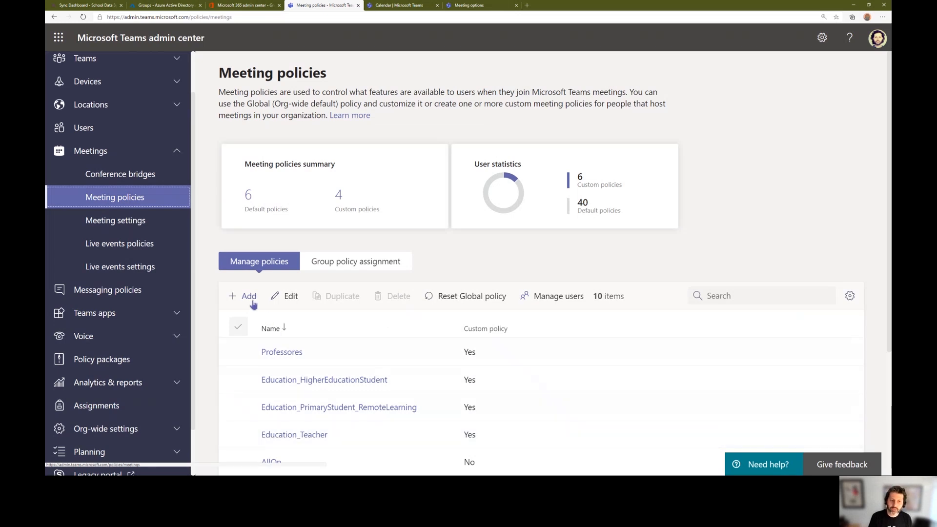
left_click(273, 435)
left_click(292, 435)
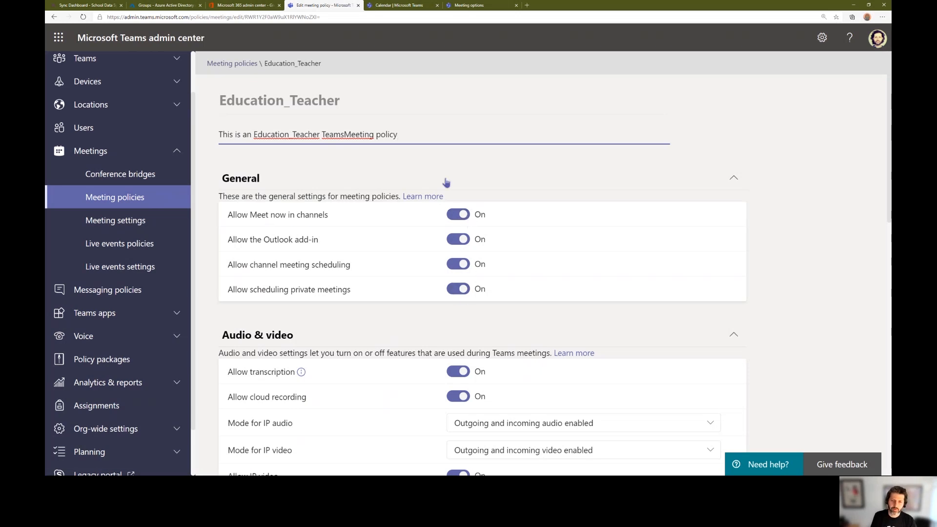
Review the Education_Teacher policy's settings and turn off letting anonymous people start a meeting under Participants & guests
scroll(409, 345, "down", 3)
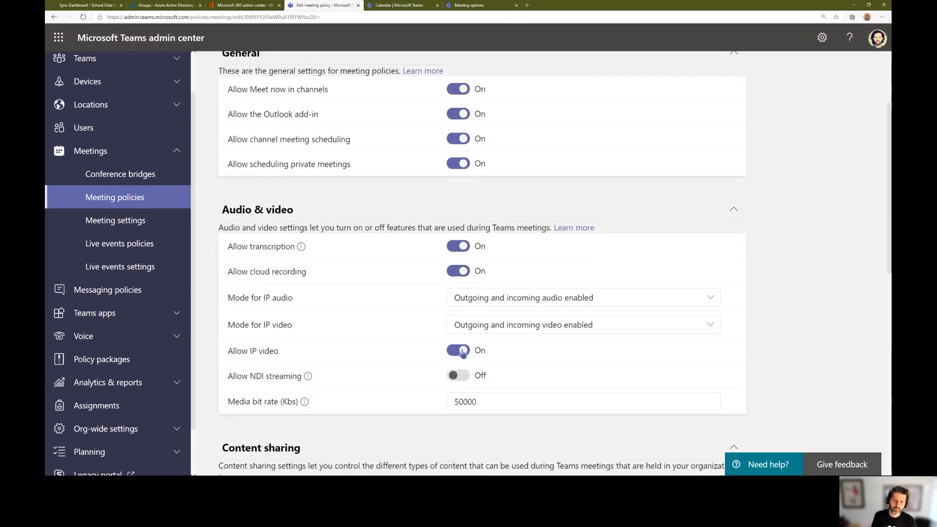
scroll(391, 351, "down", 5)
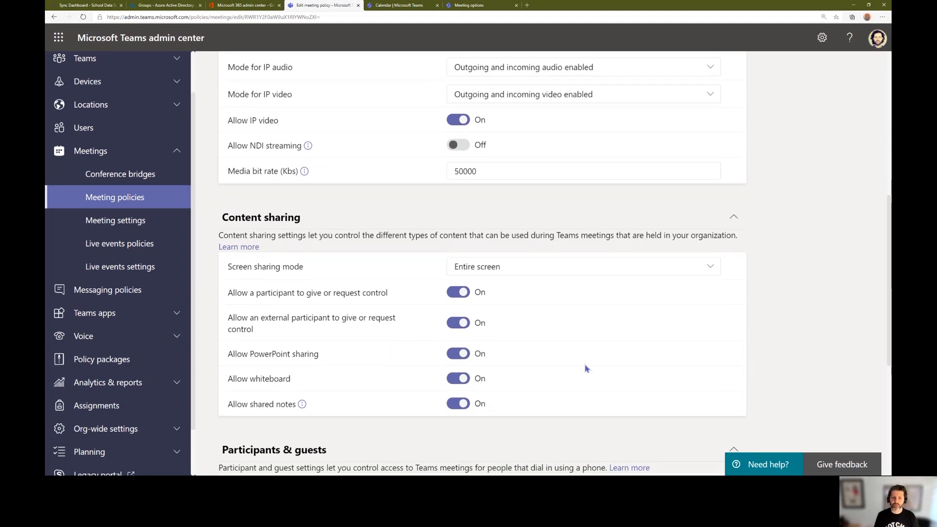
scroll(587, 369, "down", 3)
scroll(586, 369, "down", 2)
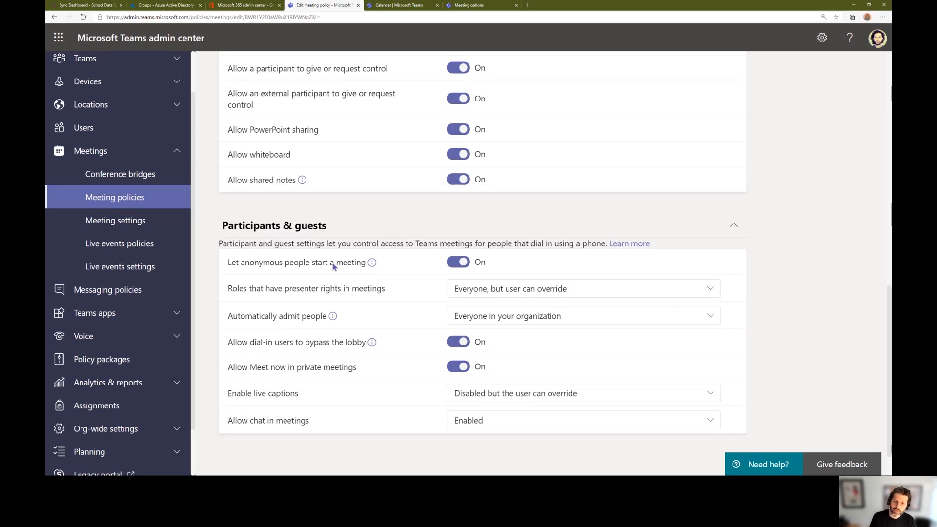
left_click(463, 264)
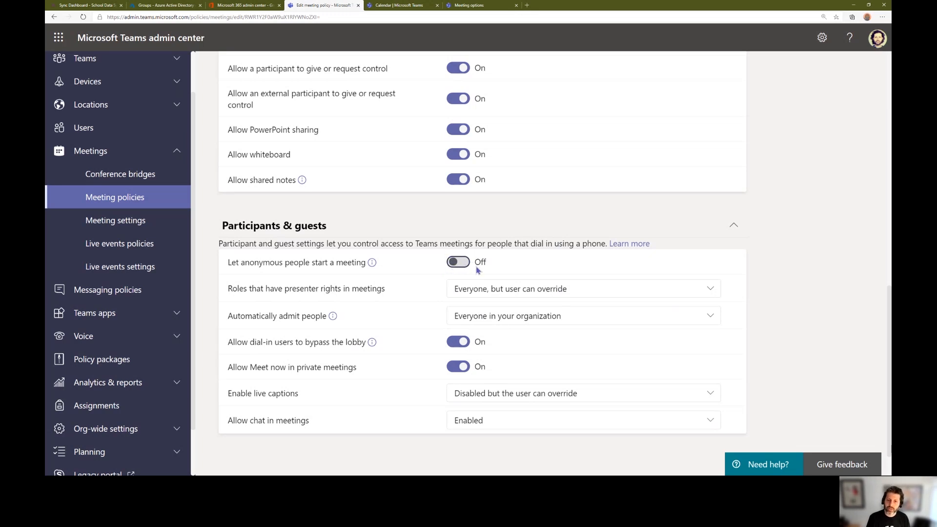
Check the options for automatically admitting people, and set the roles with presenter rights to "Organizers, but users can override"
left_click(486, 318)
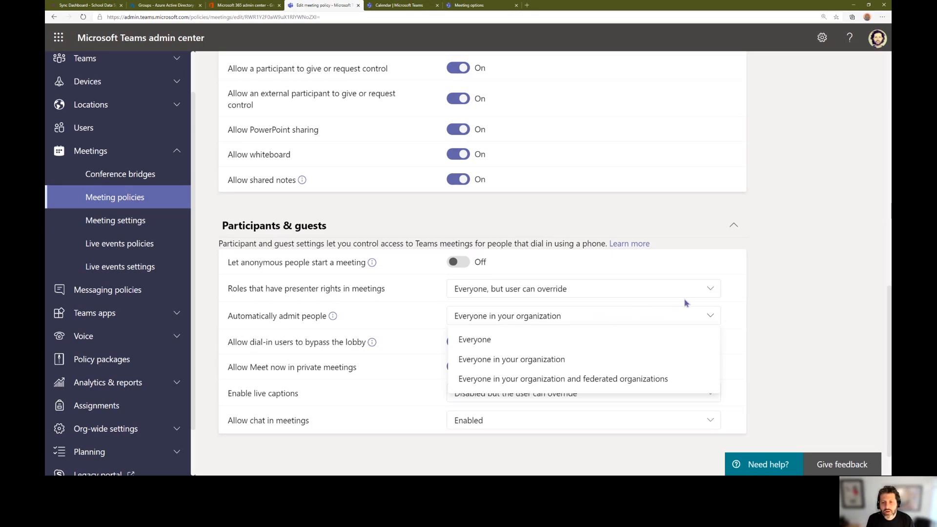
left_click(736, 293)
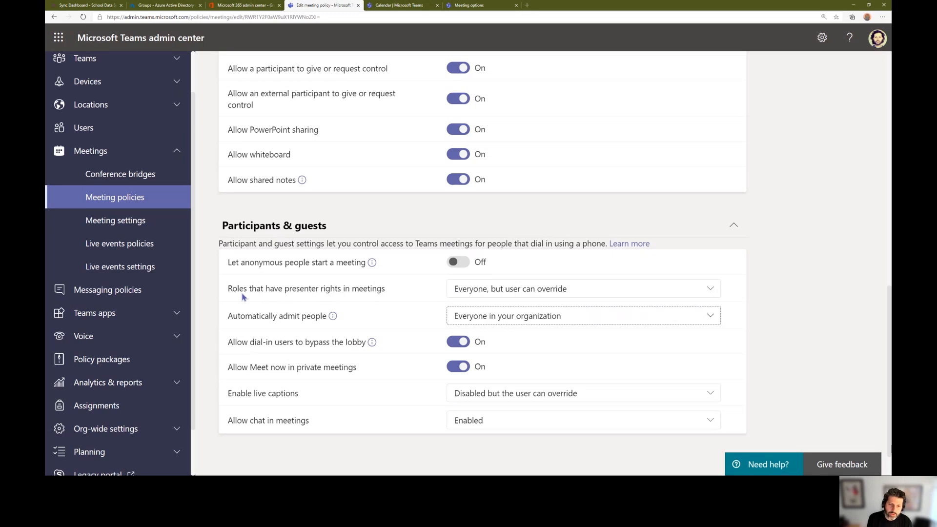
left_click(481, 293)
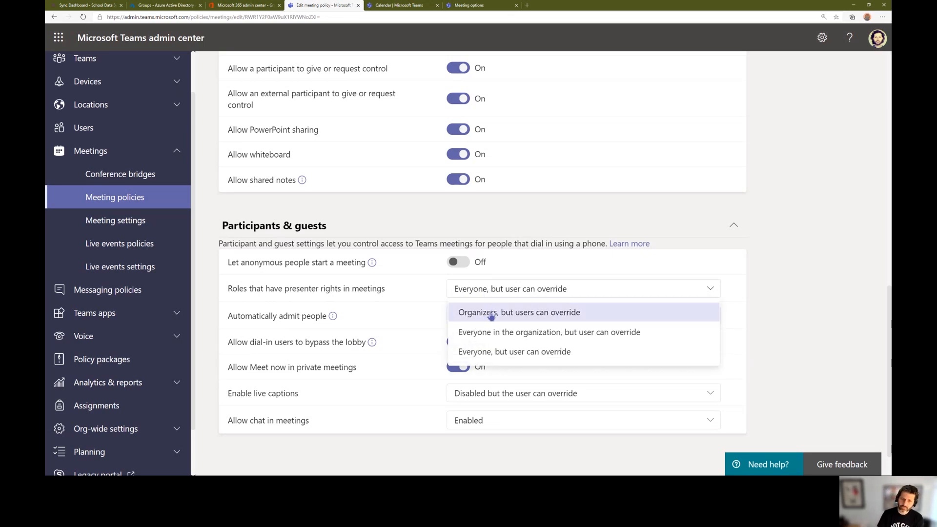
left_click(473, 317)
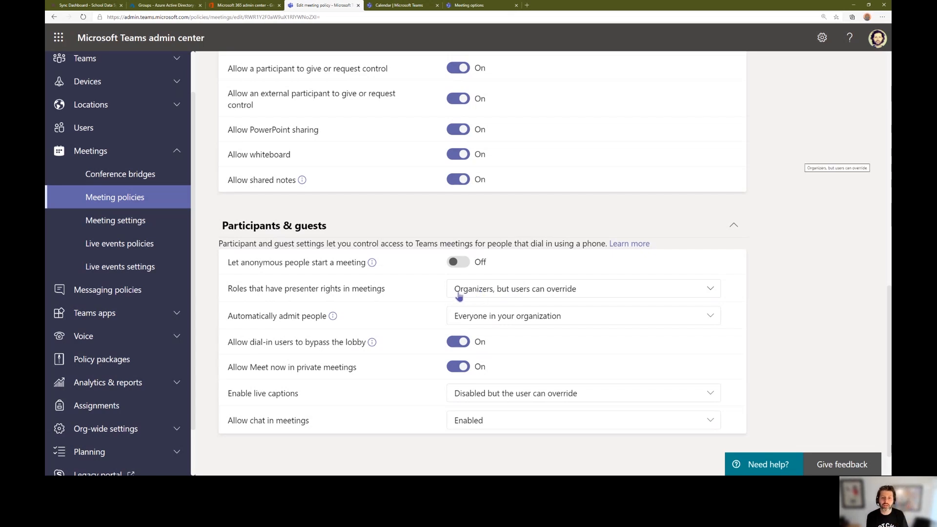
Save the changes to the Education_Teacher meeting policy
scroll(390, 367, "down", 1)
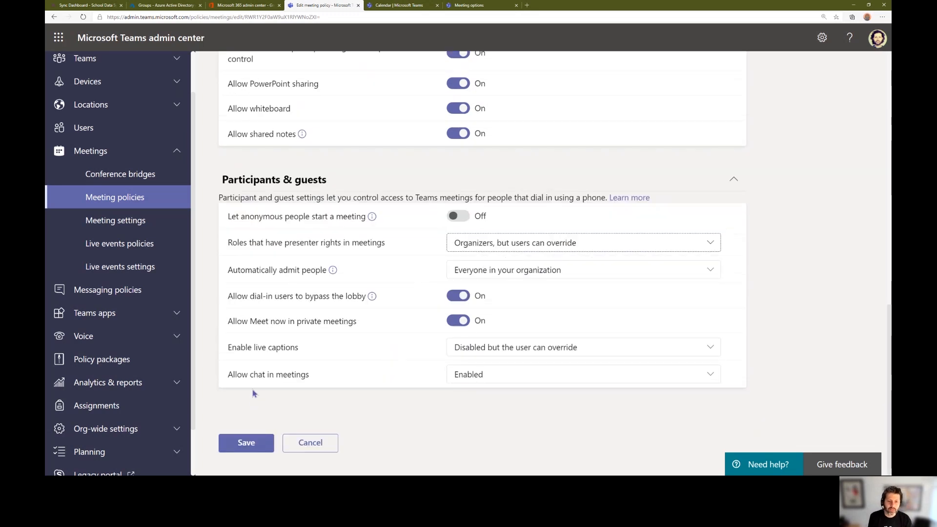
left_click(245, 448)
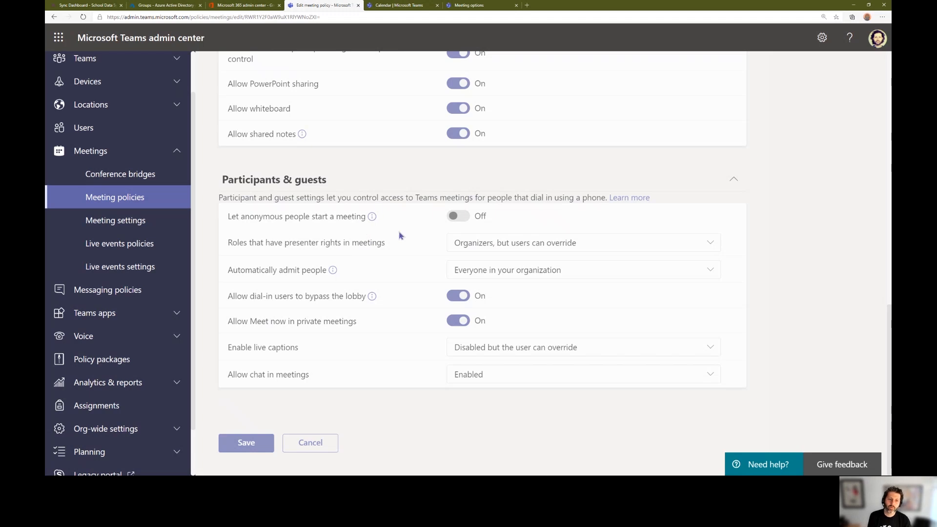
scroll(376, 225, "up", 3)
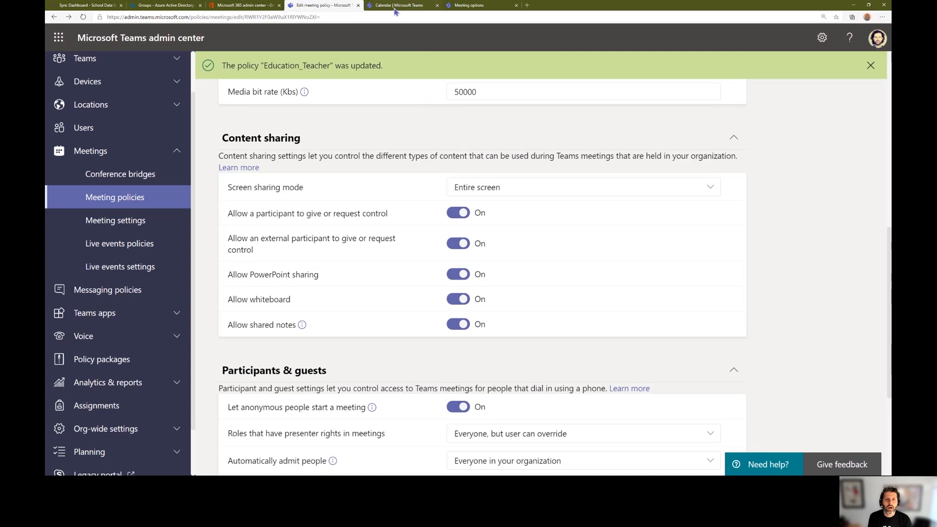
In the Ignite meeting's options, check who can bypass the lobby and set who can present to "Only me"
left_click(468, 5)
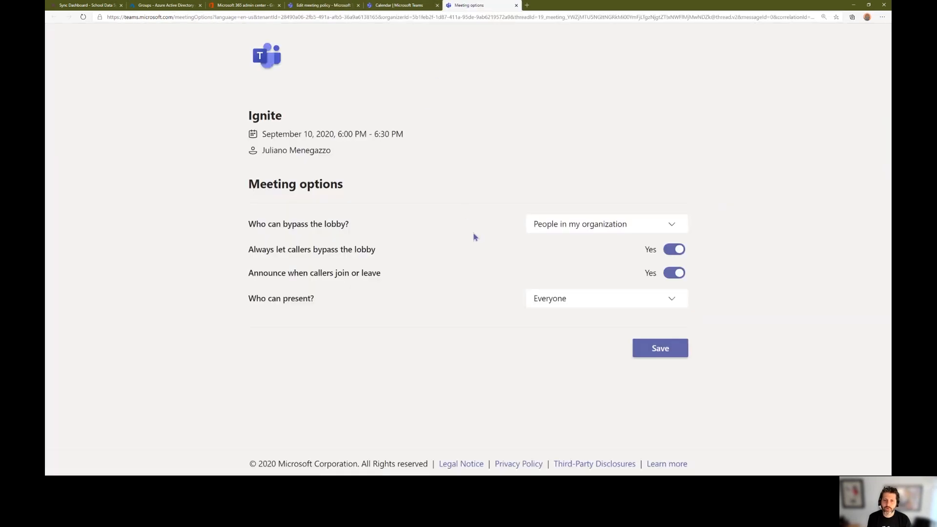
left_click(652, 230)
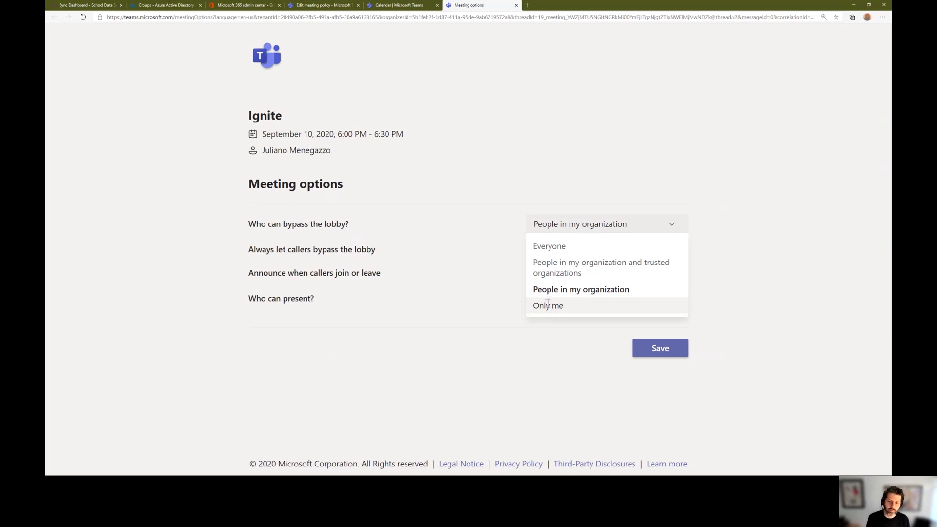
left_click(498, 275)
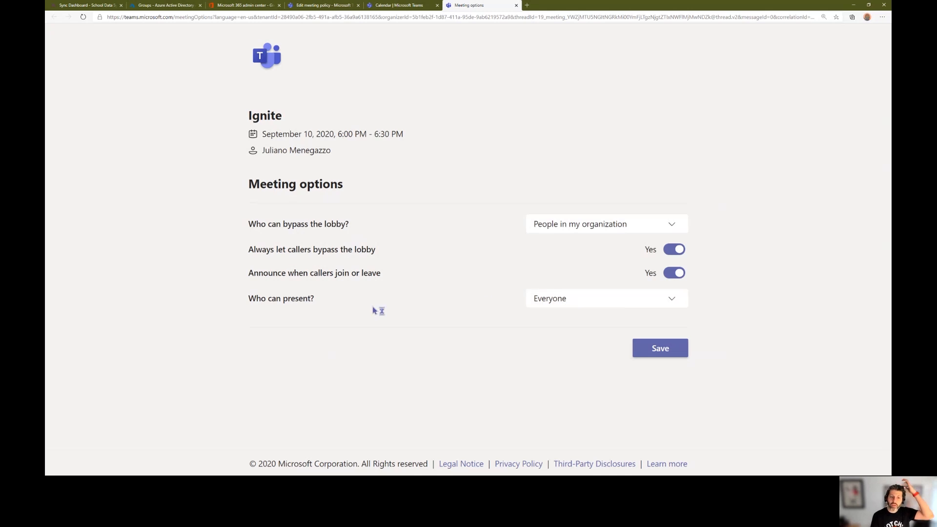
left_click(597, 299)
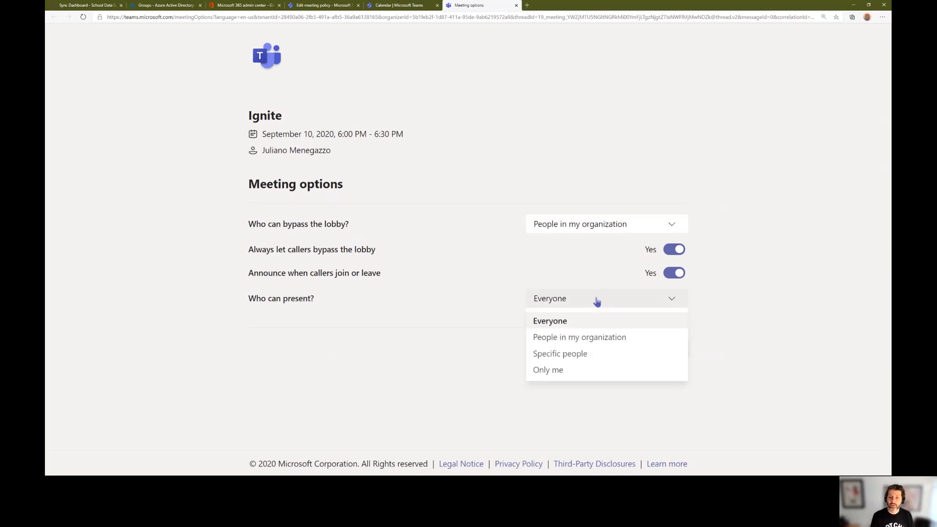
left_click(553, 372)
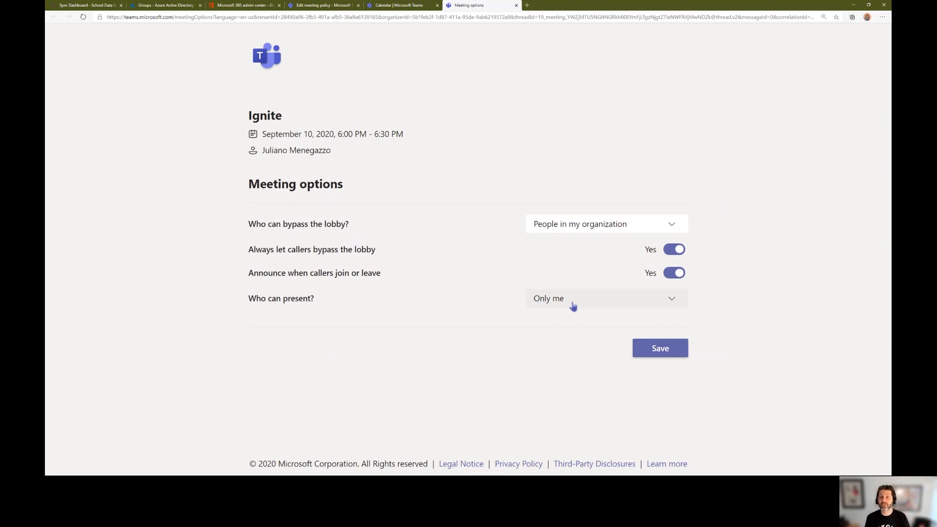
Back in the Education_Teacher policy, select "Organizers, but users can override" for presenter rights and "Everyone in your organization" for automatic admission
left_click(325, 5)
scroll(347, 323, "down", 3)
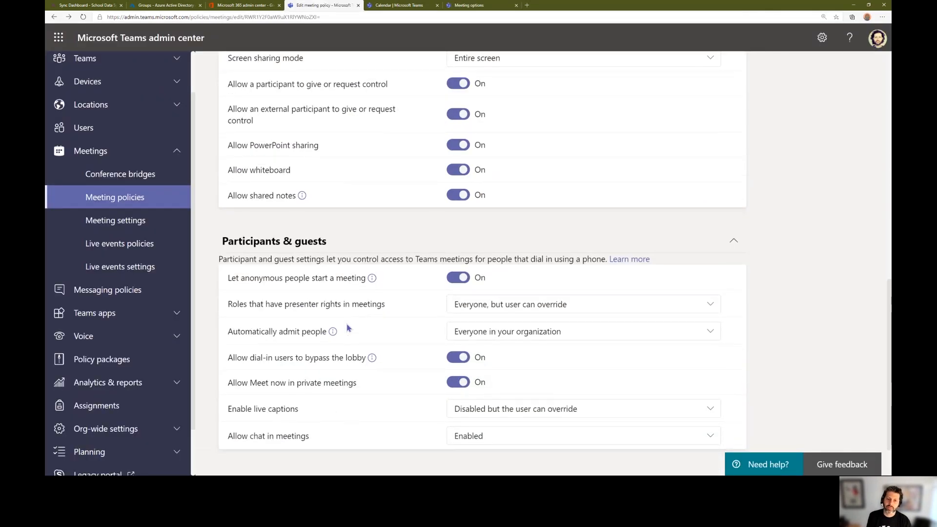
left_click(557, 315)
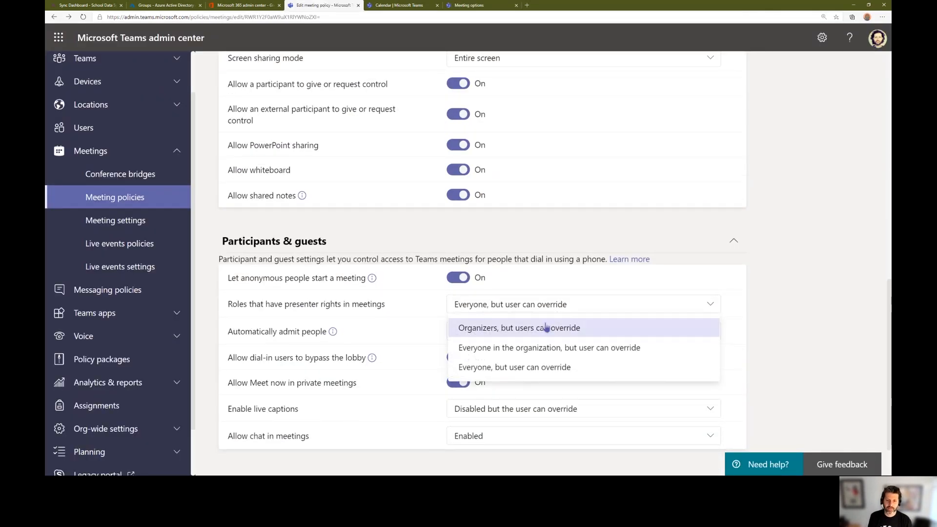
left_click(542, 328)
left_click(531, 337)
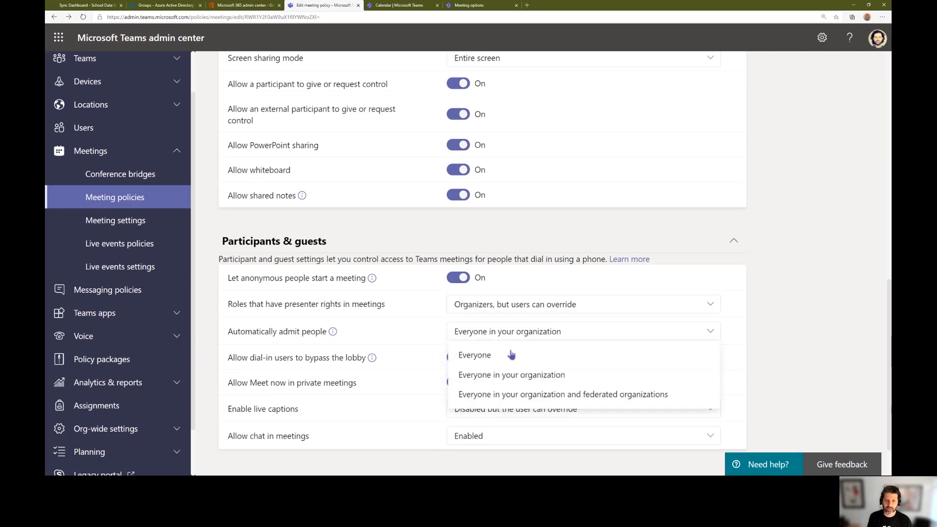
left_click(500, 376)
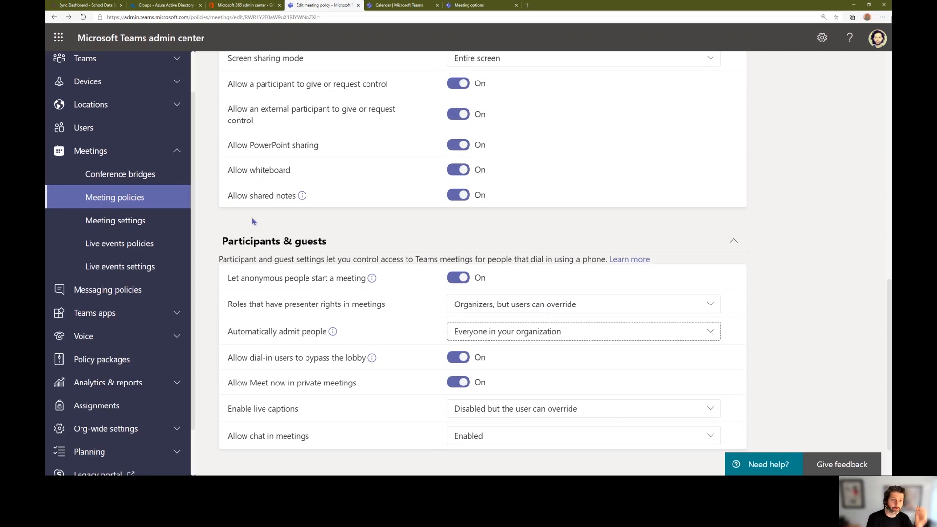
Leave the policy for the meeting policies list, and look over the live events policies and messaging policies
scroll(250, 220, "up", 6)
left_click(153, 208)
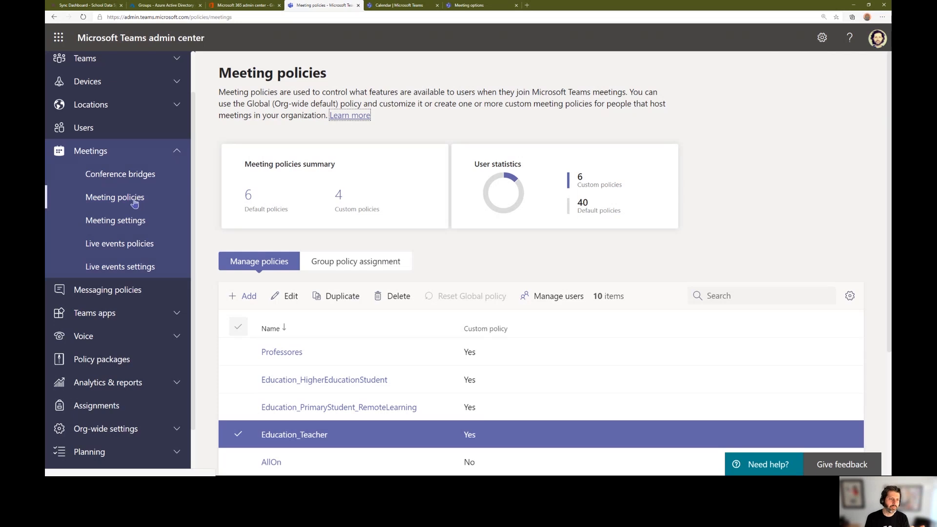
left_click(130, 248)
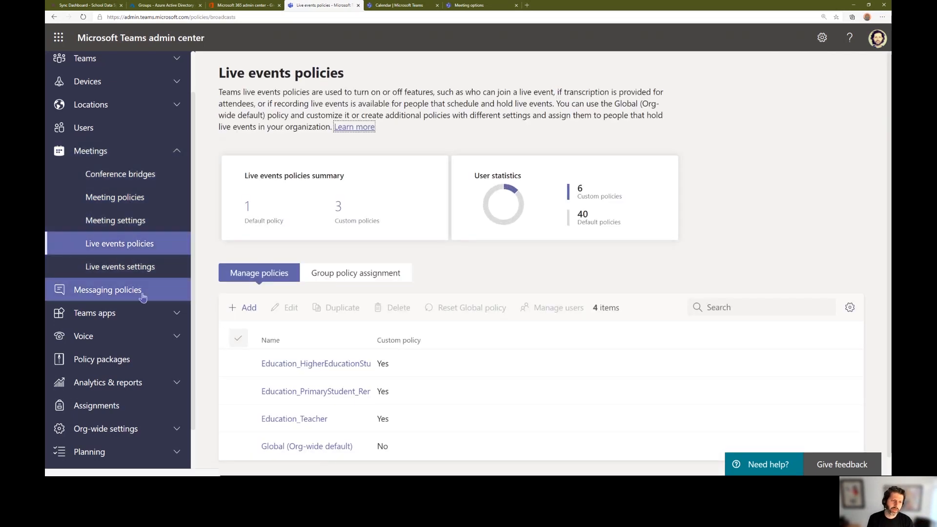
left_click(131, 291)
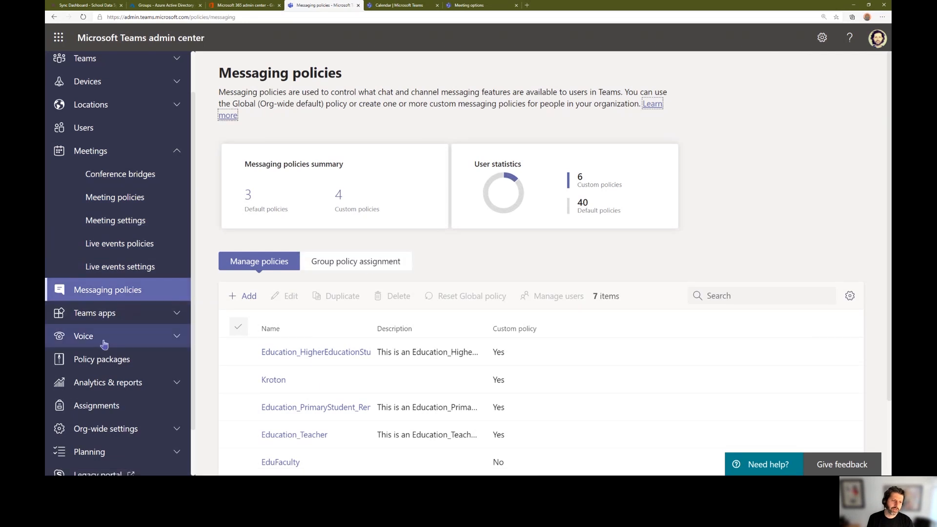
scroll(103, 359, "down", 1)
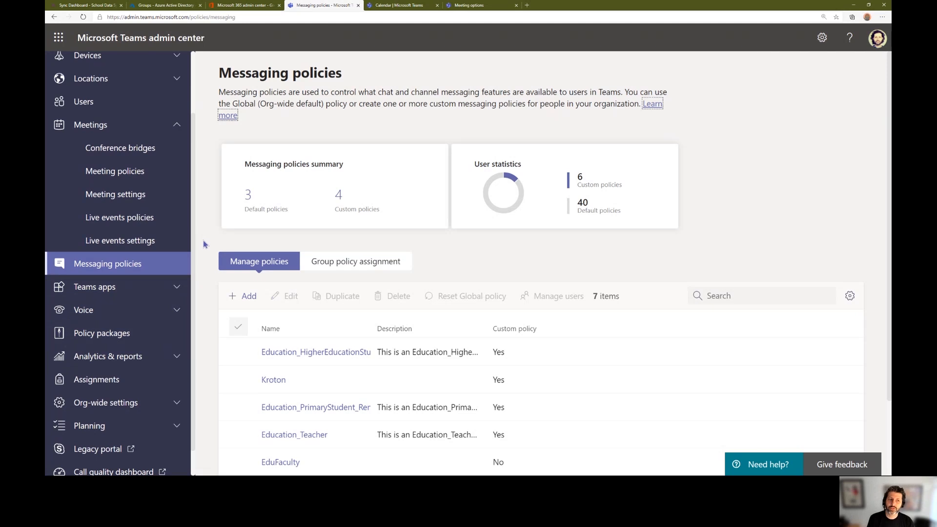
Assign the Education_Teacher meeting policy to the All Teachers group through a group policy assignment
left_click(114, 182)
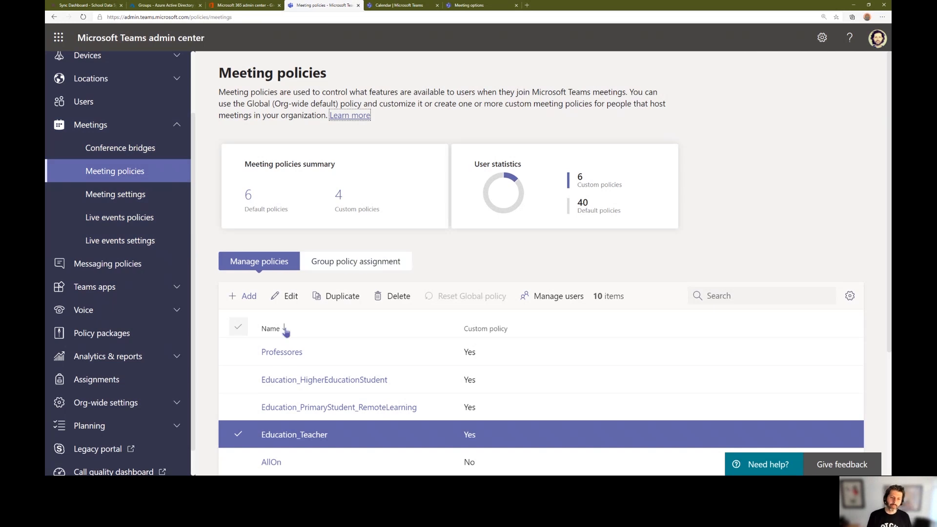
scroll(289, 342, "down", 1)
left_click(340, 211)
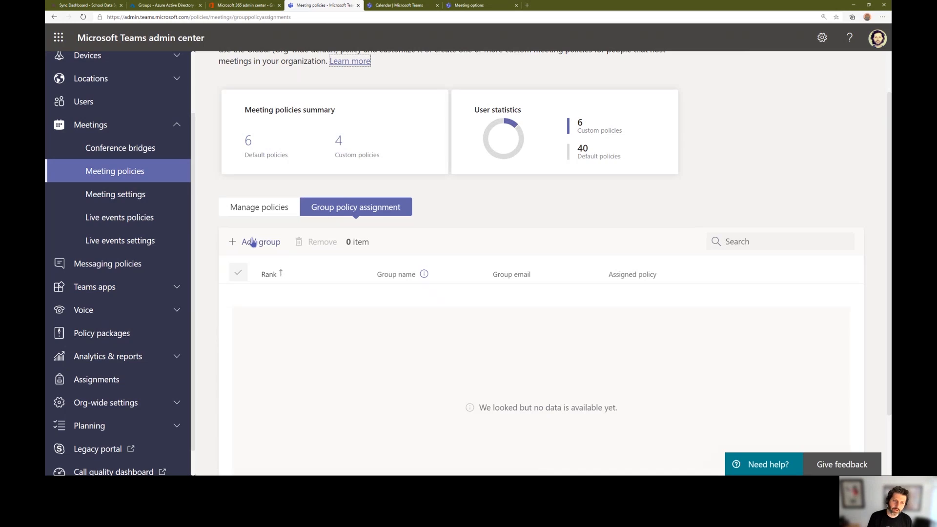
left_click(262, 242)
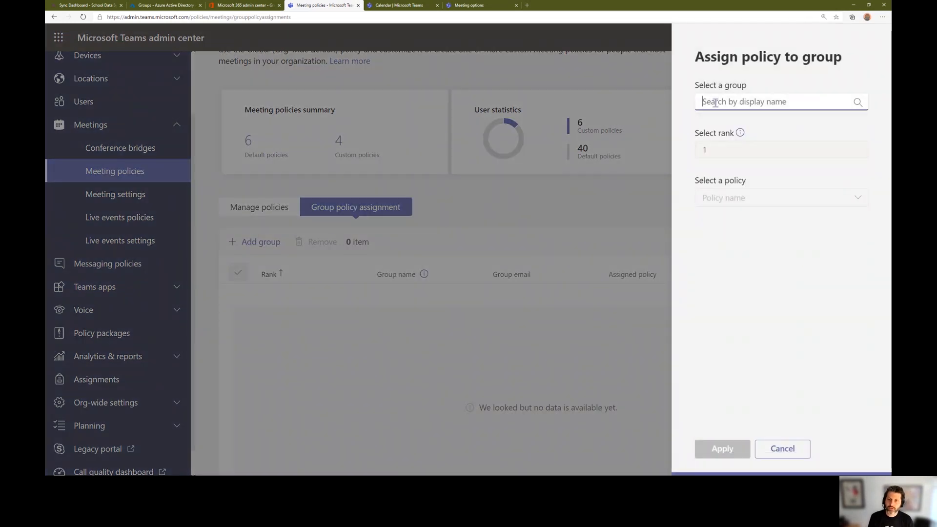
type("all")
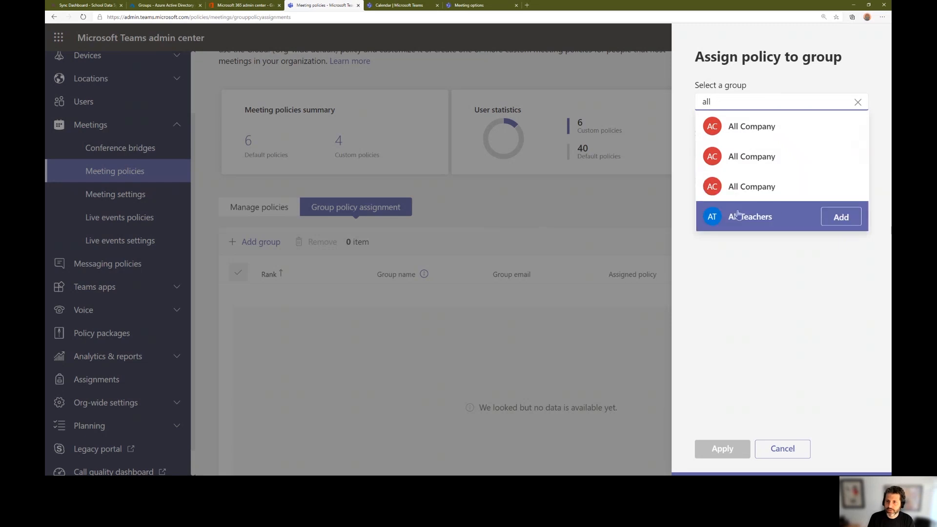
left_click(839, 217)
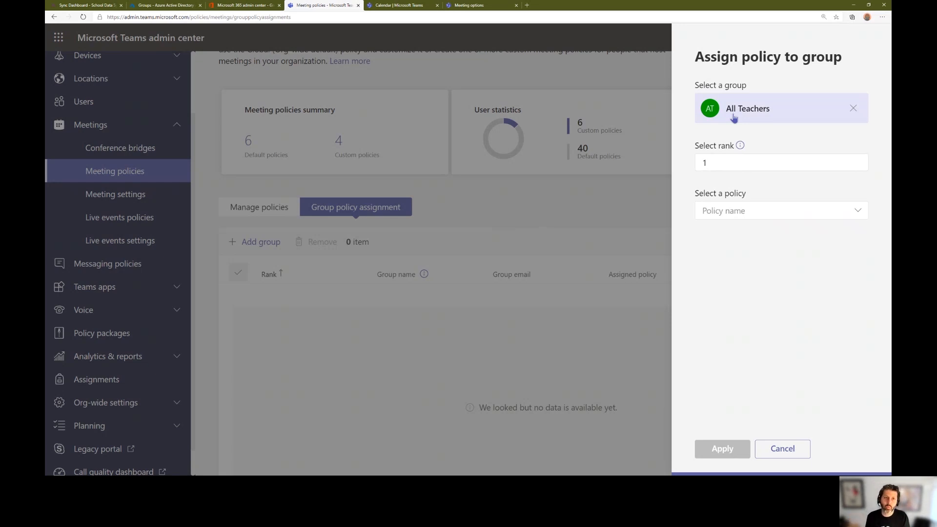
left_click(756, 211)
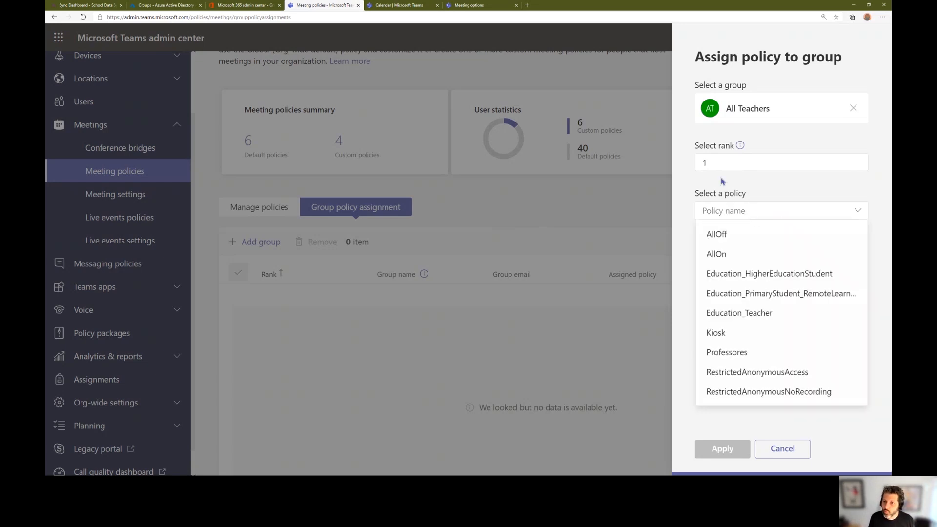
left_click(728, 317)
left_click(725, 452)
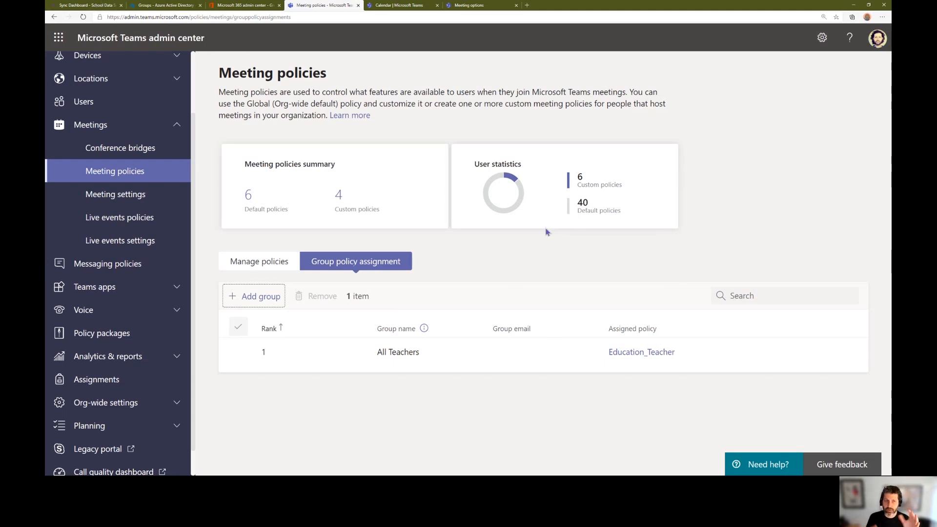
Switch to School Data Sync, enlarge the page and add a new sync profile named "Ignite"
left_click(85, 7)
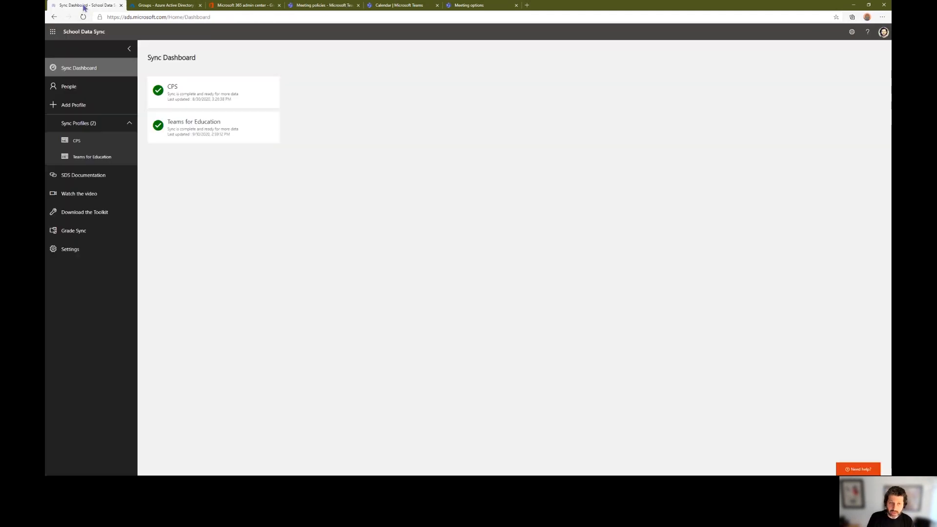
key("ctrl+plus")
key("ctrl+plus")
key("ctrl+plus")
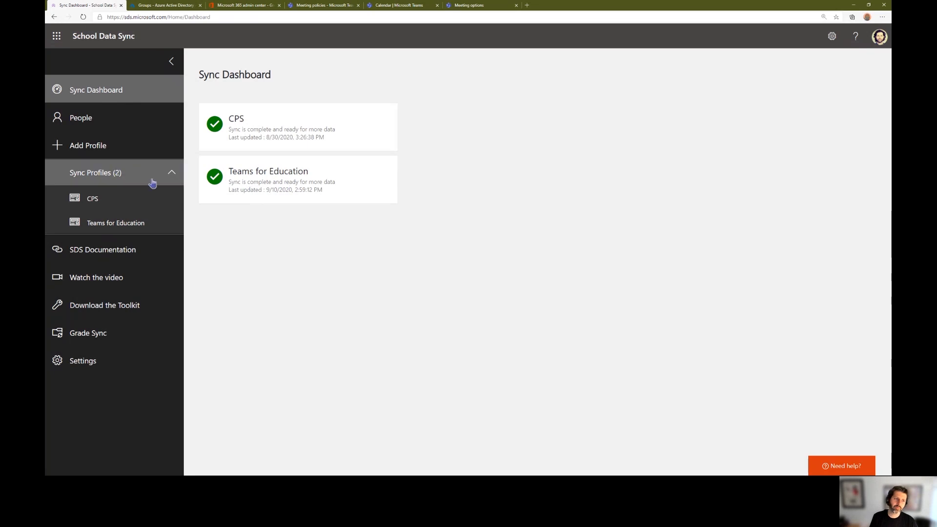
left_click(98, 153)
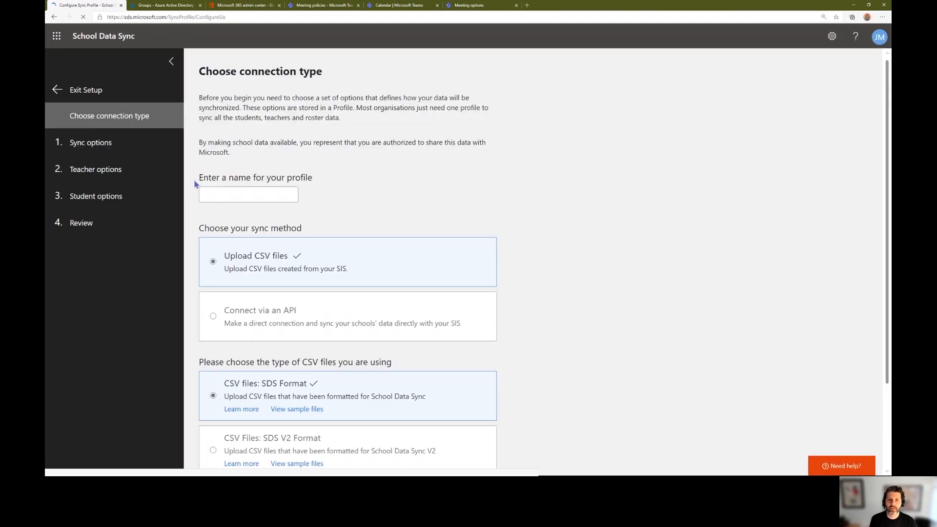
left_click(242, 195)
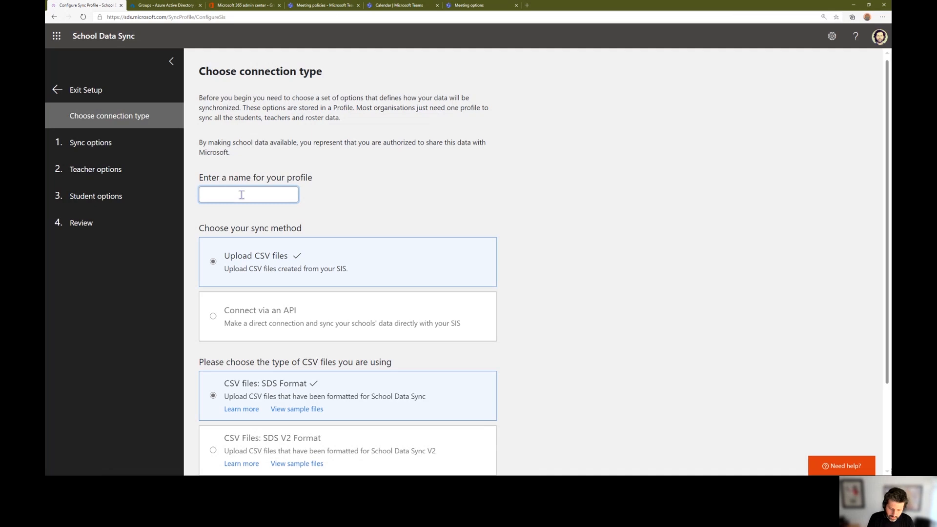
type("Ignite")
Try the SDS V2 format for the profile's CSV files, and switch back to SDS Format
scroll(635, 247, "down", 2)
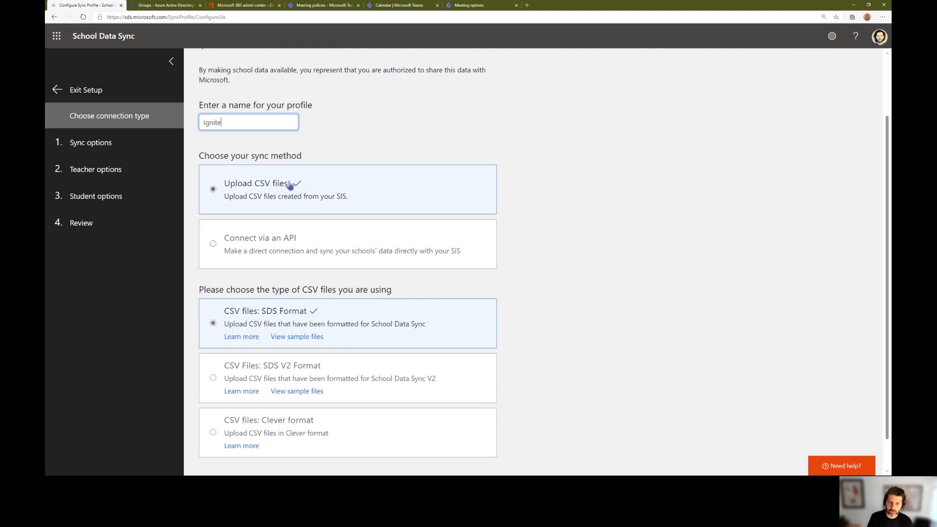
scroll(337, 312, "down", 1)
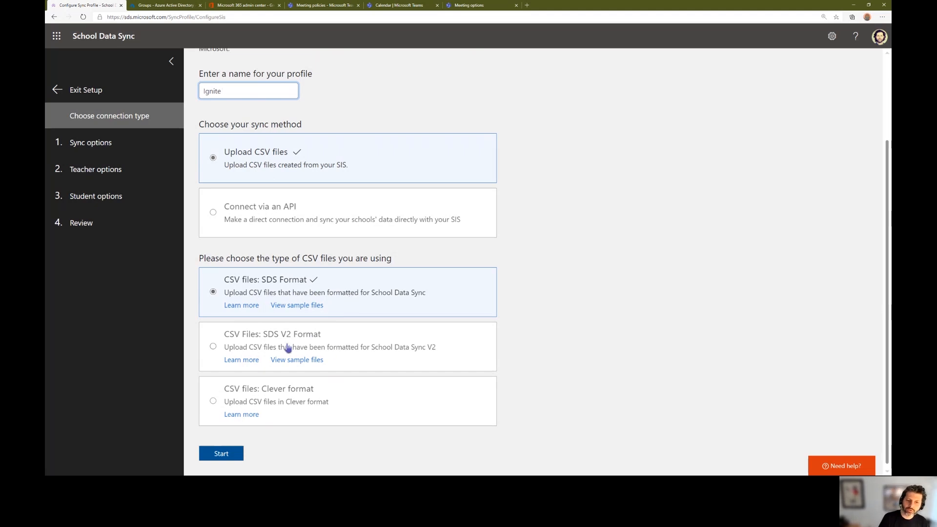
left_click(338, 356)
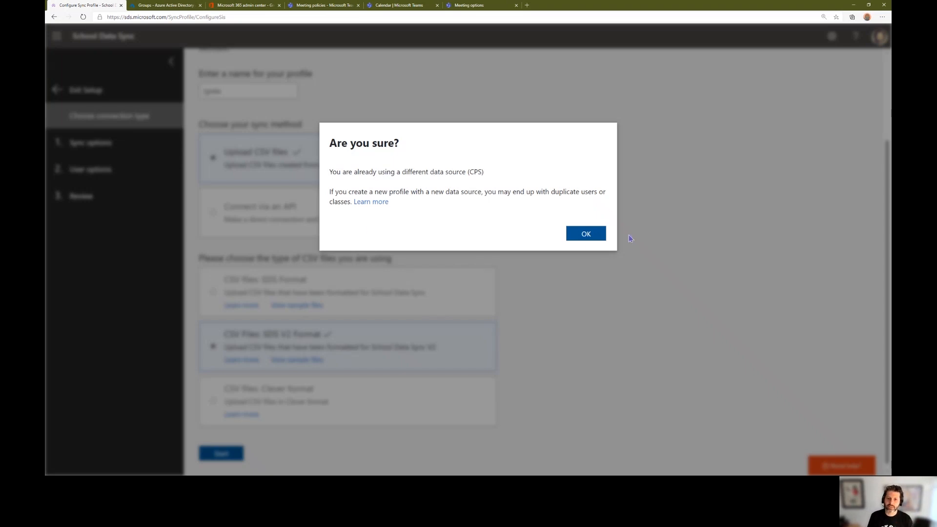
left_click(586, 234)
left_click(354, 300)
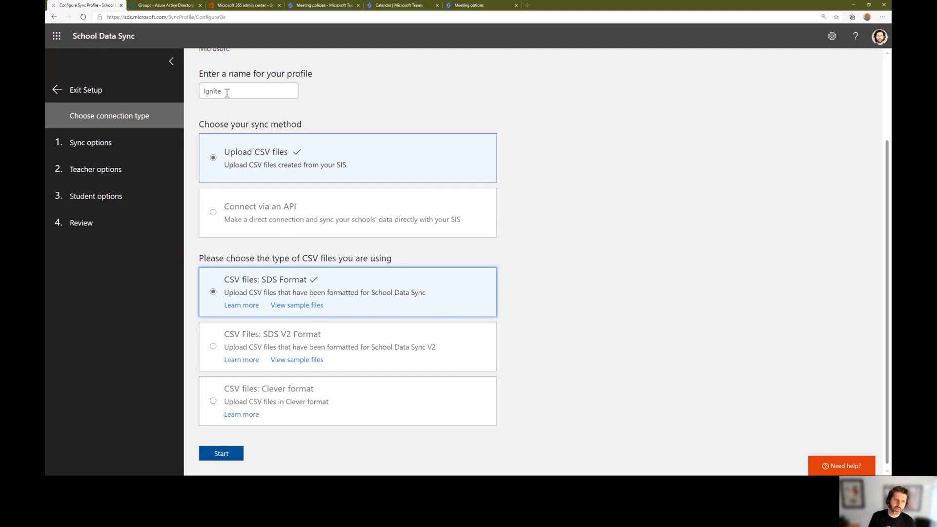
Start the Ignite profile setup and bring up the SDS 1 folder with the CSV files over the sync options page
left_click(223, 454)
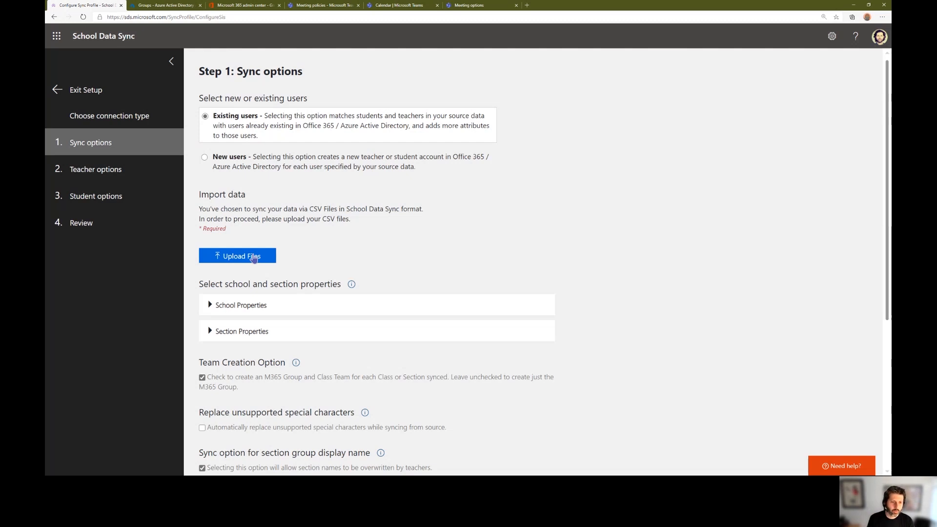
left_click(254, 257)
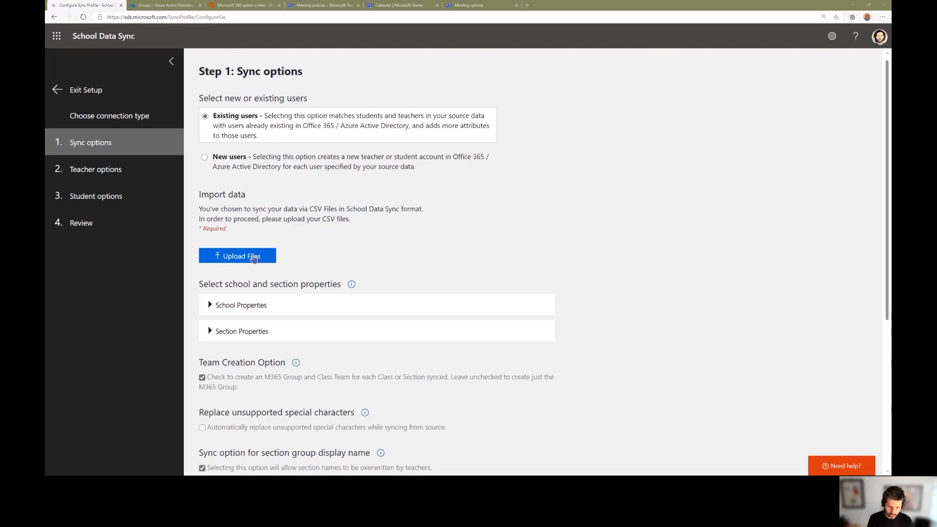
key("alt+Tab")
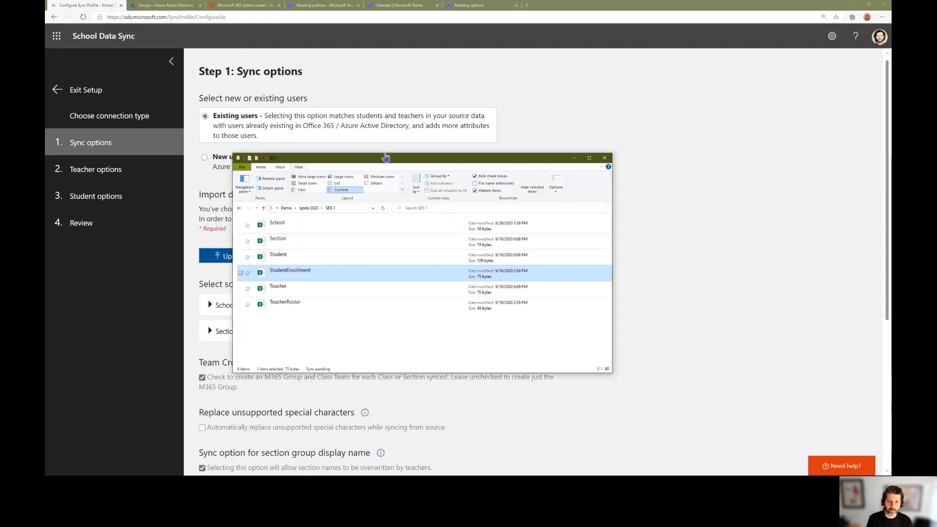
left_click_drag(419, 161, 507, 80)
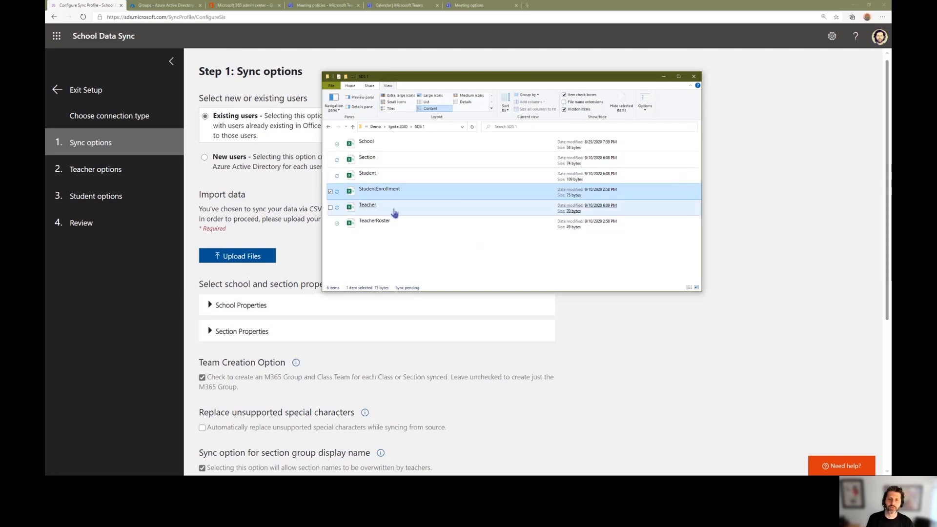
Switch to the Section file in Excel and examine the SIS IDs and names of its sections
key("alt+Tab")
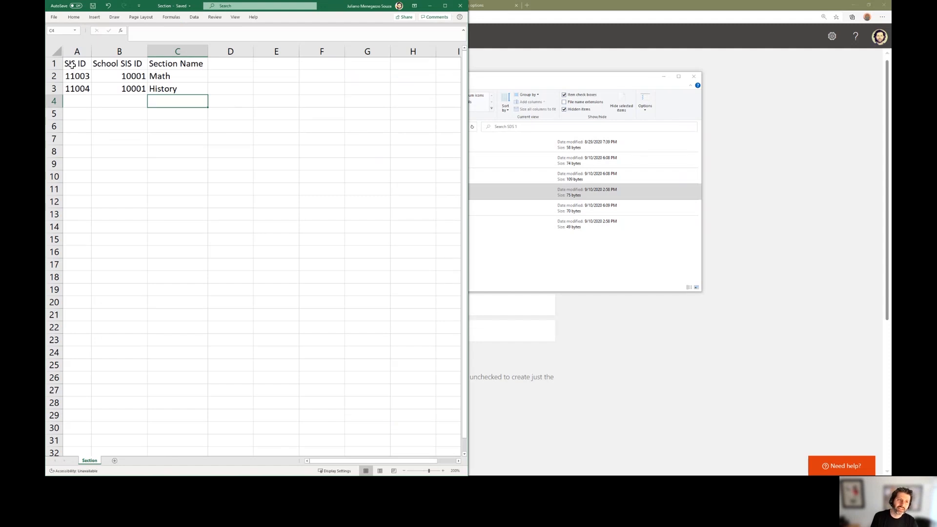
left_click(166, 77)
left_click(167, 90)
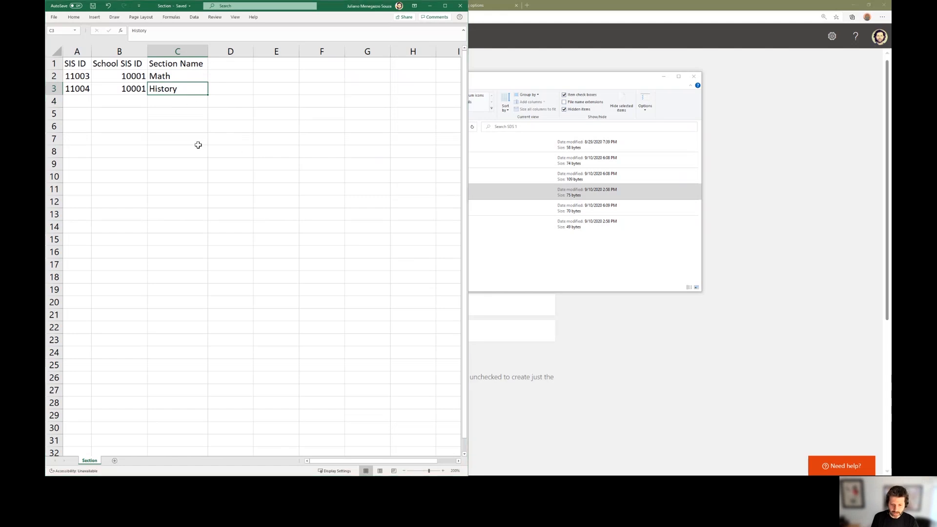
Bring up the Teacher file beside the Section file and examine each teacher's SIS ID and username
key("alt+Tab")
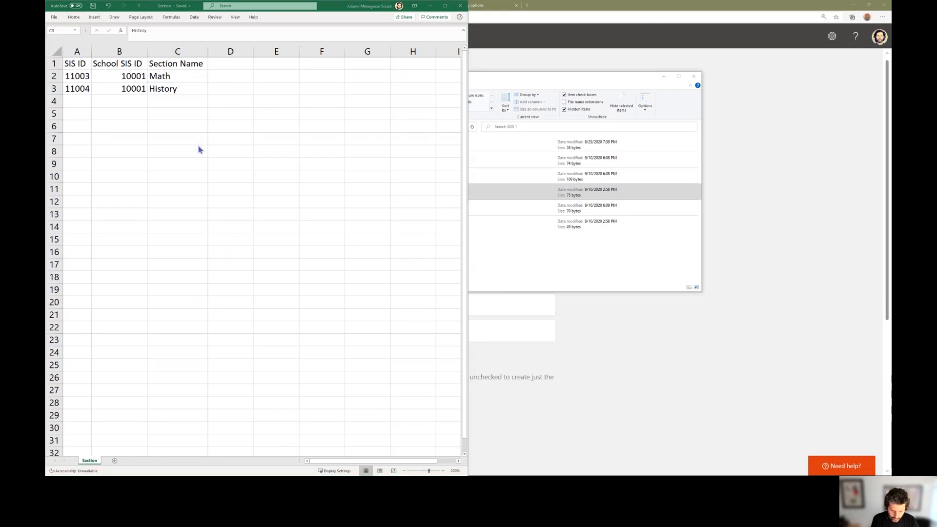
key("alt+Tab")
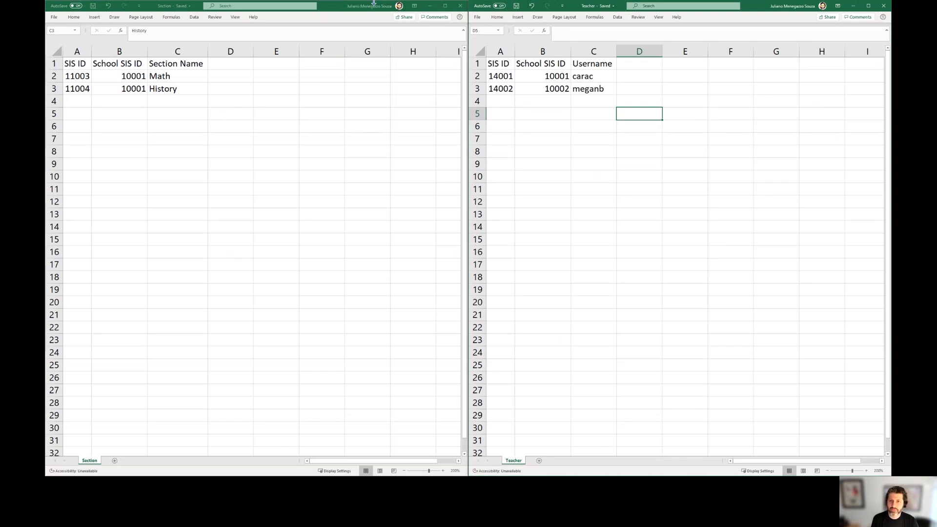
left_click(519, 8)
left_click(92, 10)
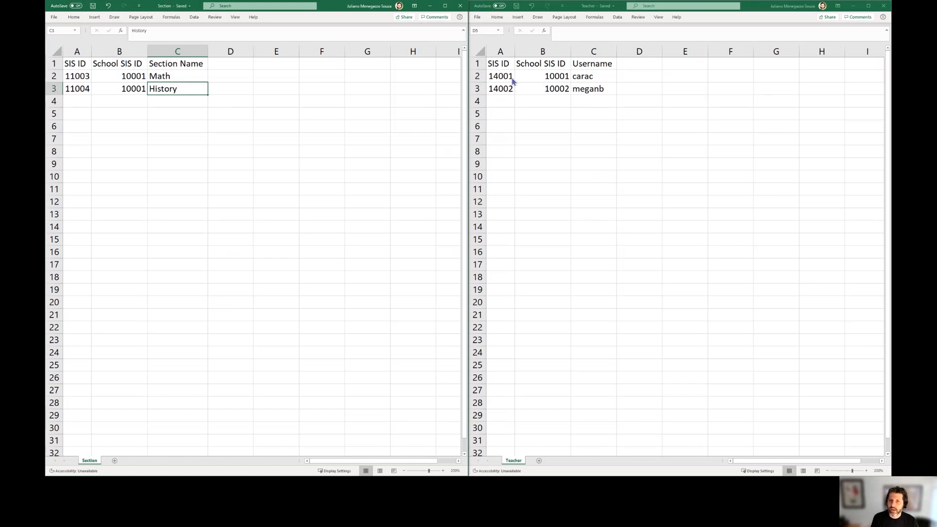
left_click(586, 80)
left_click(584, 77)
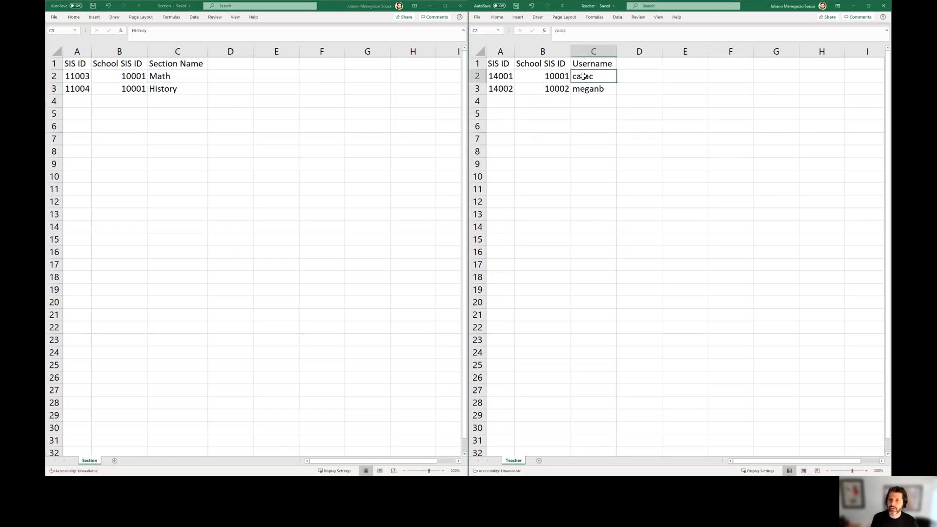
left_click(504, 75)
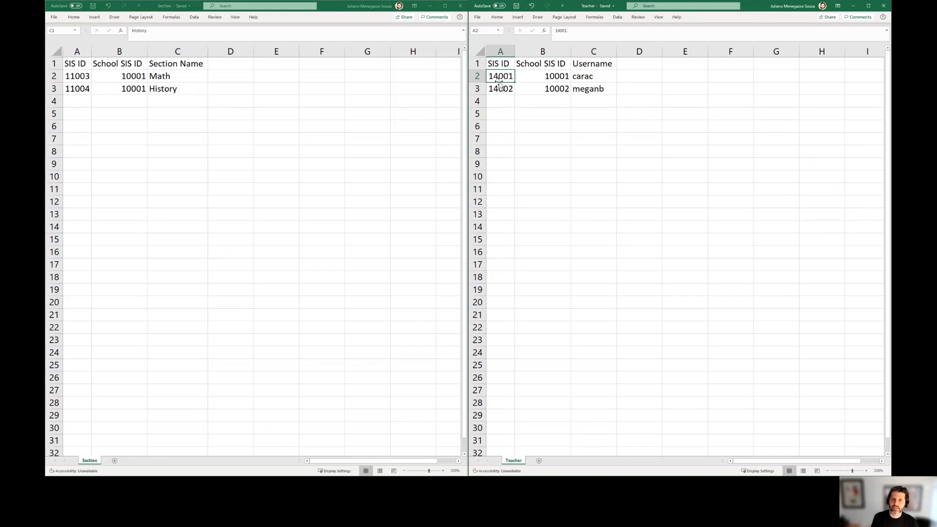
left_click(592, 89)
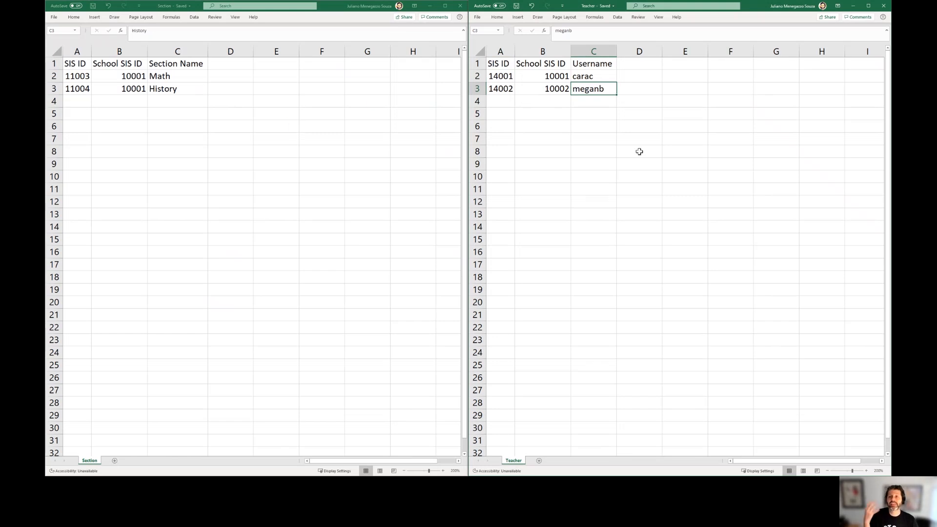
Bring up the Student and StudentEnrollment files and compare the student IDs with the section IDs in the Section file
key("alt+Tab")
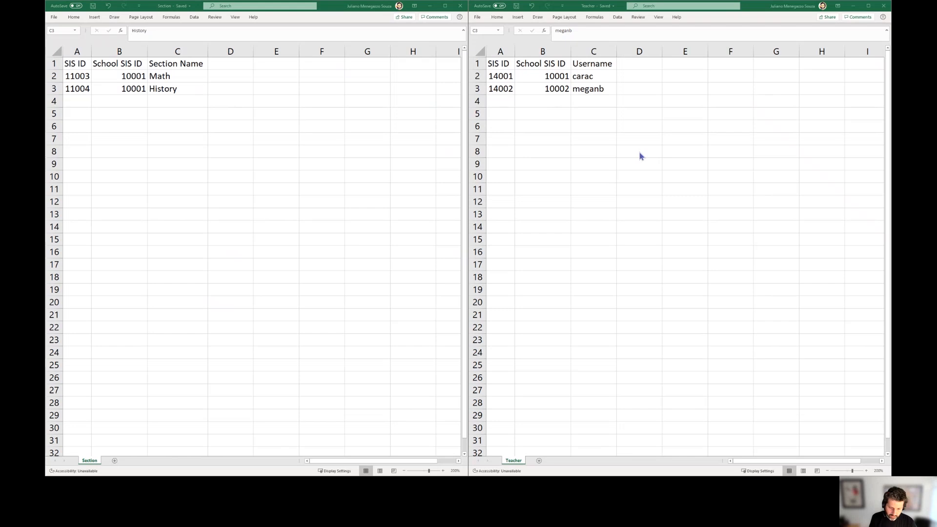
key("alt+Tab")
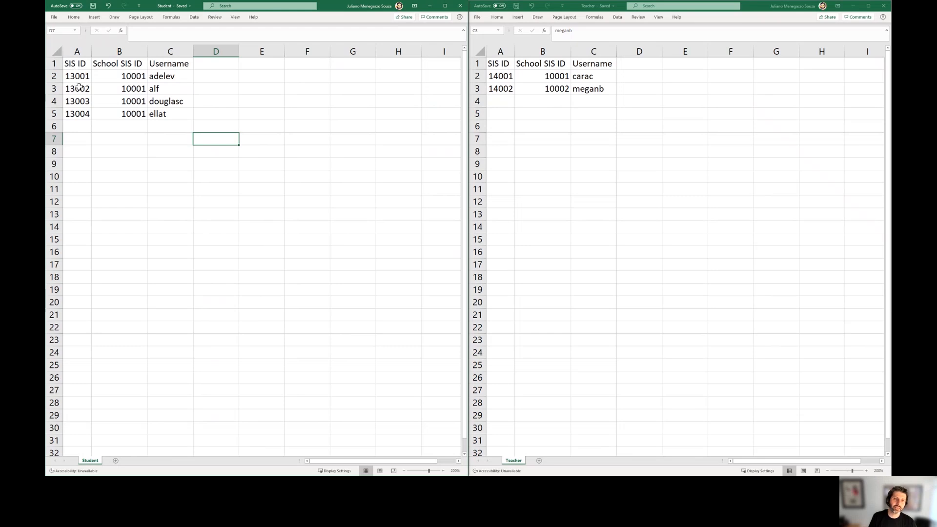
key("alt+Tab")
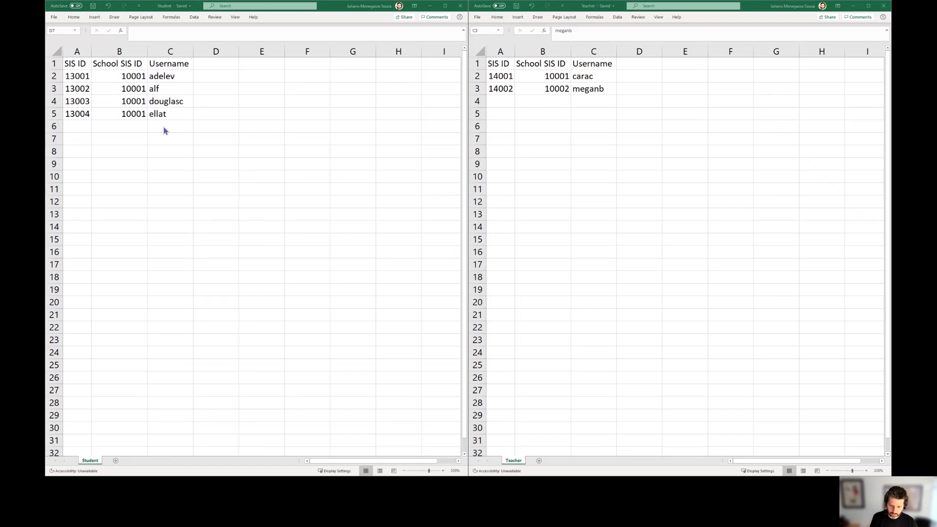
key("alt+Tab")
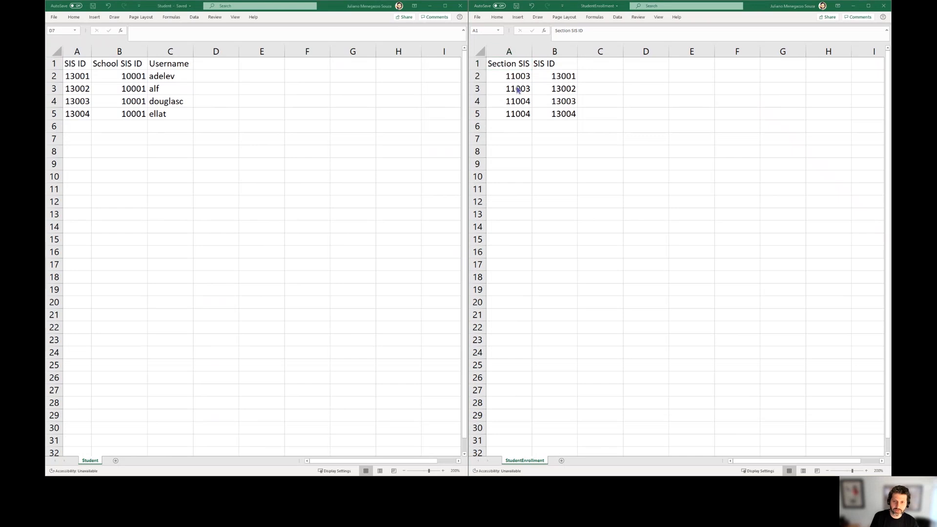
key("alt+Tab")
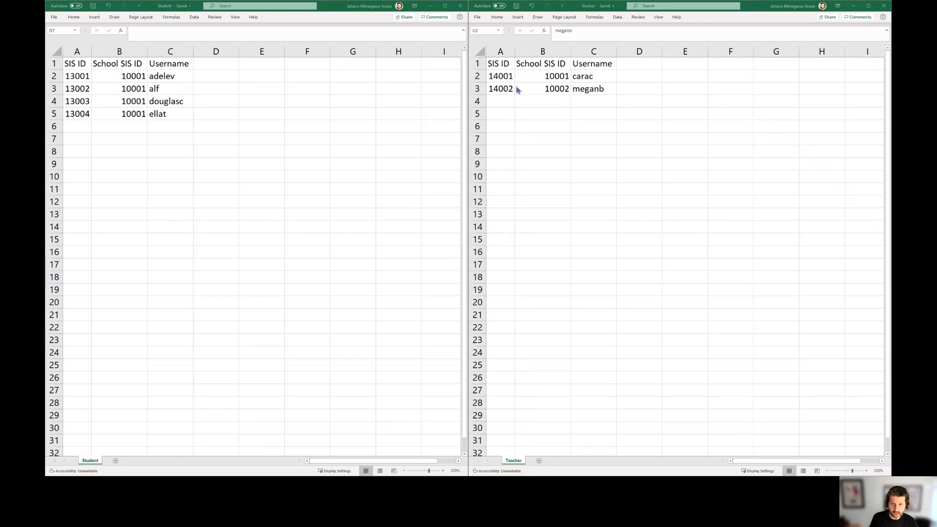
key("alt+Tab")
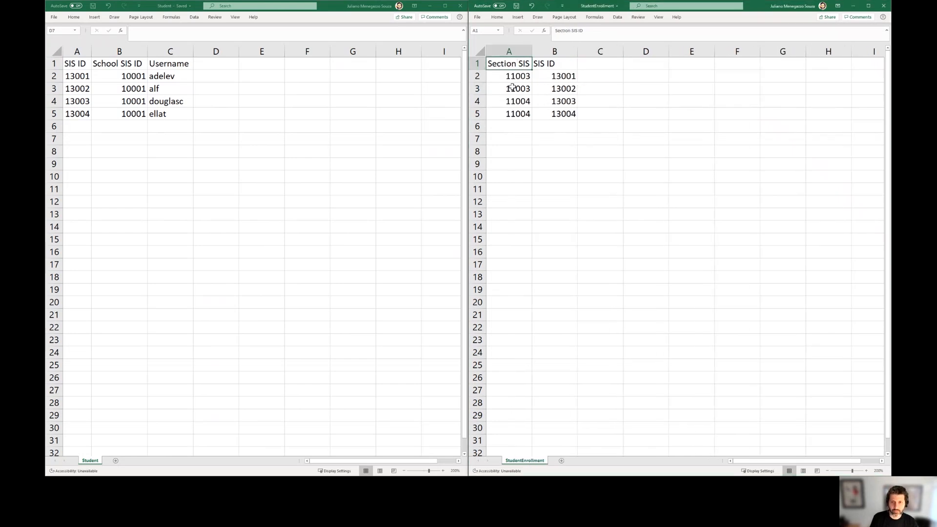
key("alt+Tab")
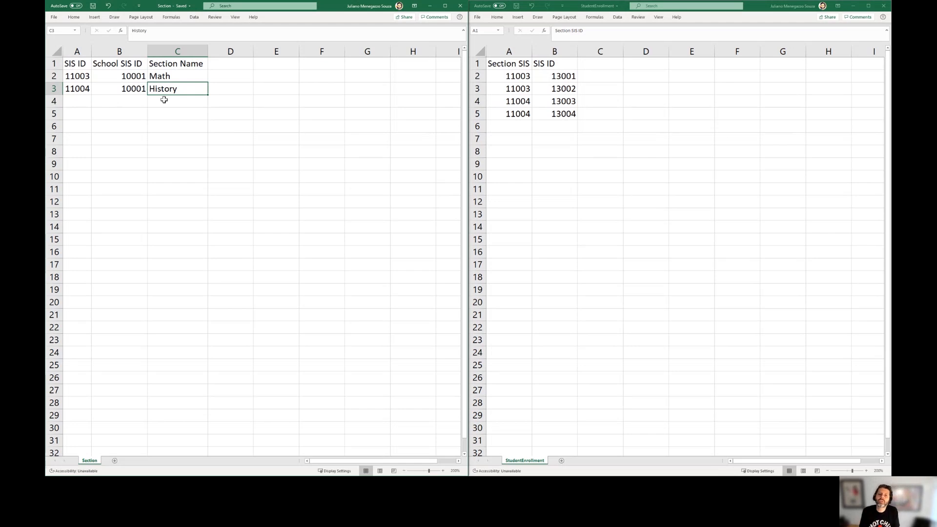
Close the Section, StudentEnrollment and Teacher files, and start the data file upload on the School Data Sync options page
left_click(460, 5)
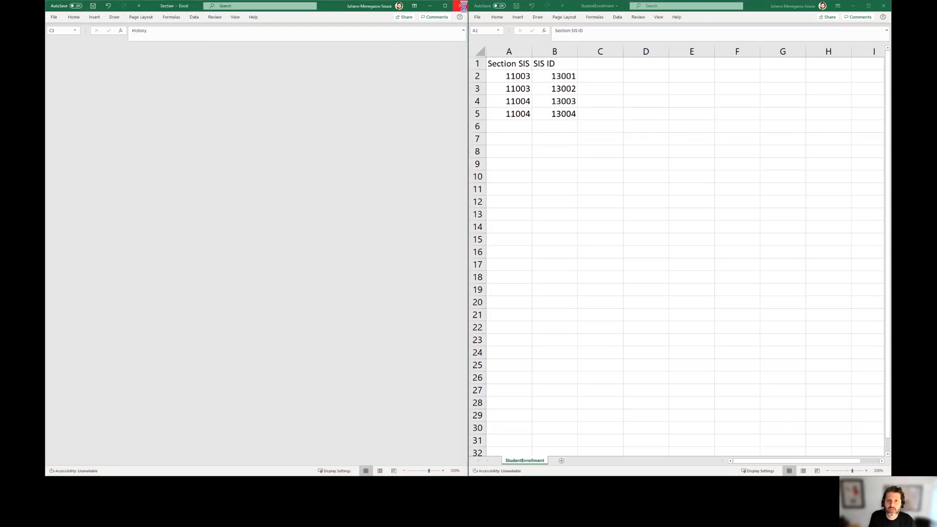
left_click(460, 8)
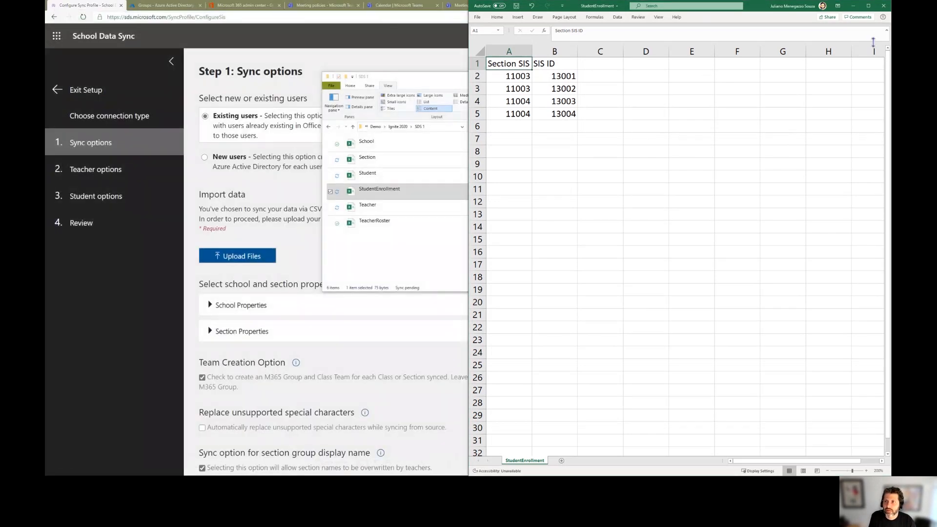
left_click(884, 6)
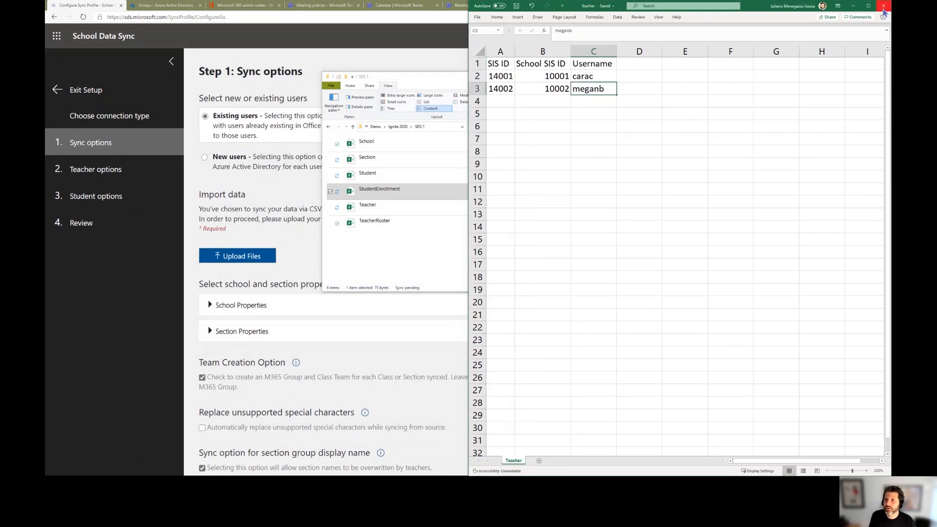
left_click(884, 5)
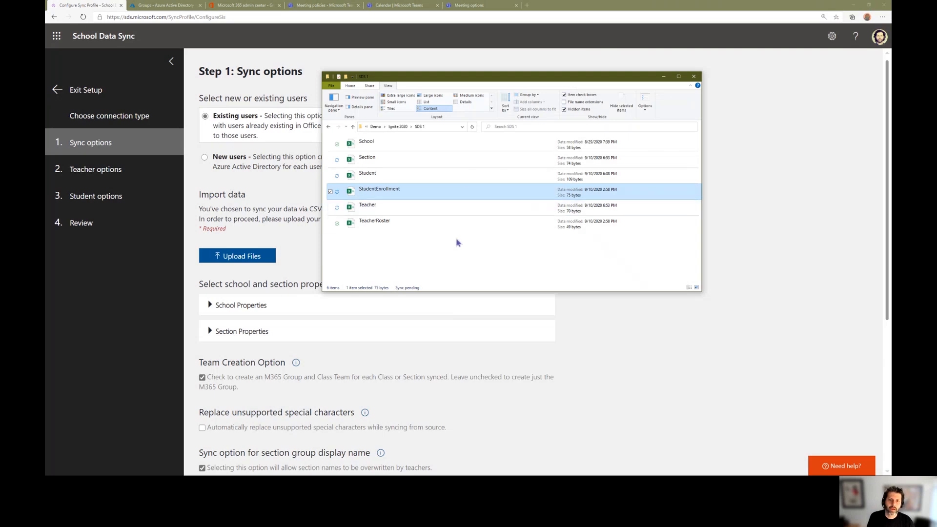
left_click(614, 348)
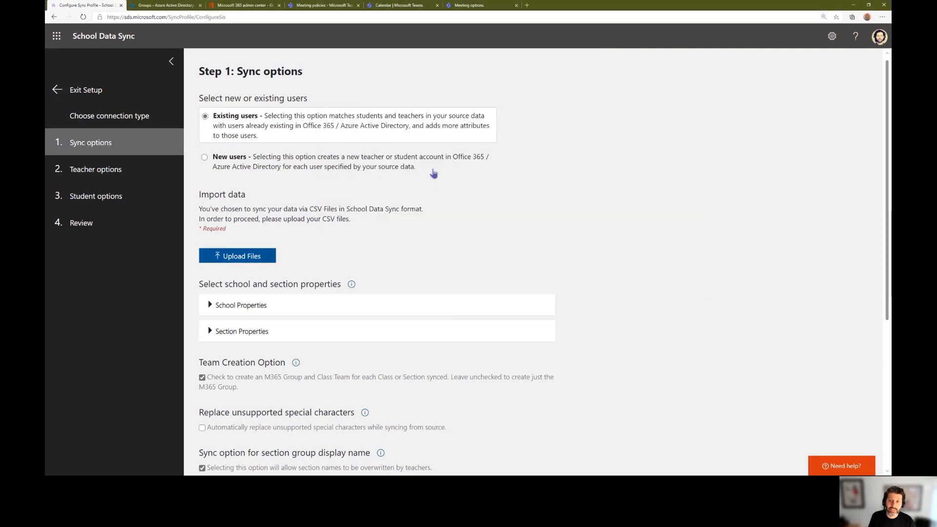
left_click(265, 258)
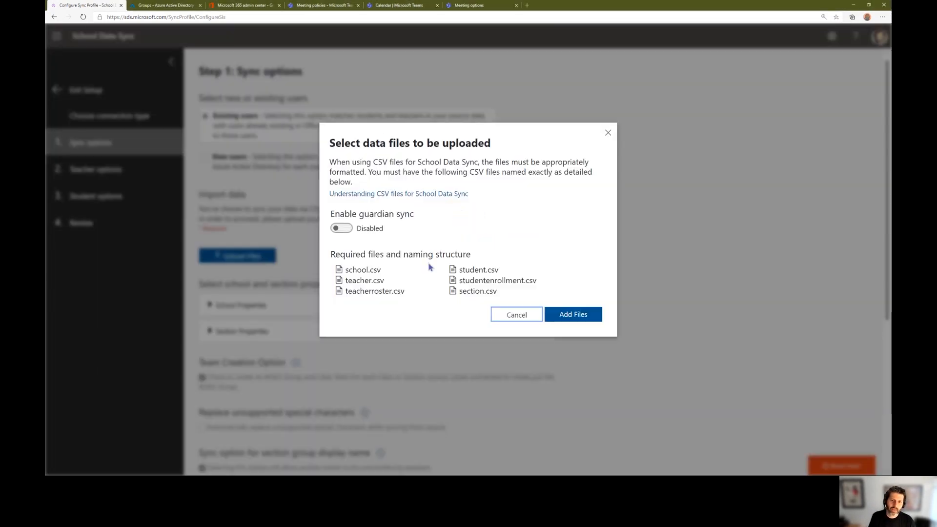
Try guardian sync for the data file upload, and turn it off again
left_click(344, 230)
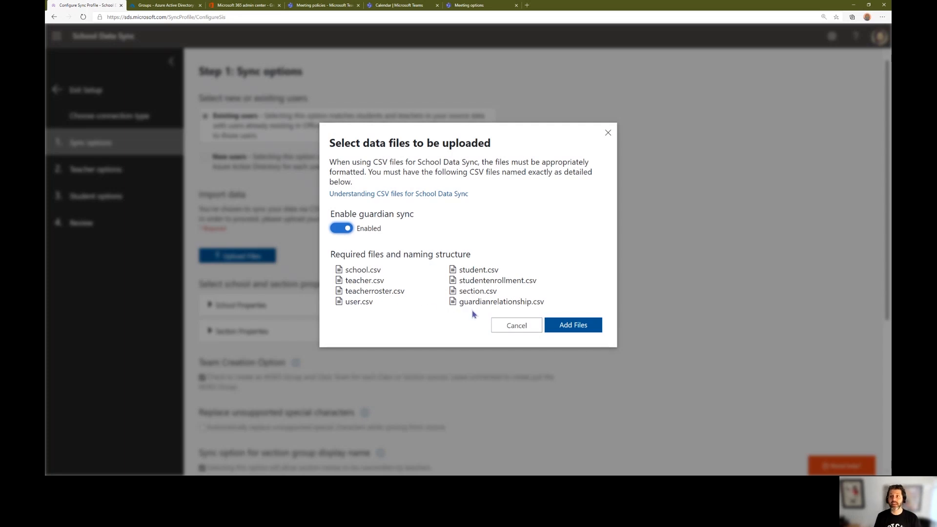
left_click(351, 233)
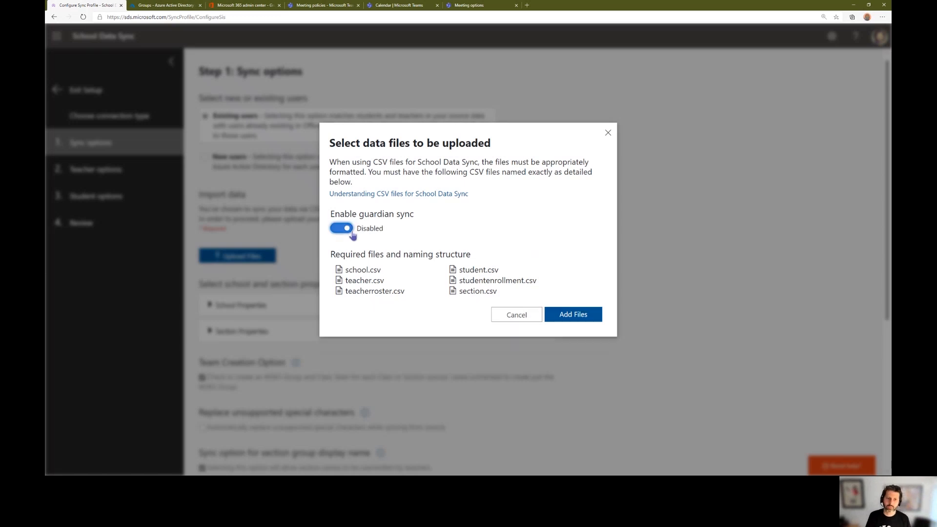
Upload all the CSV files from the SDS 2 folder under Teams, Deployment, Demo, Ignite 2020 in OneDrive
left_click(576, 317)
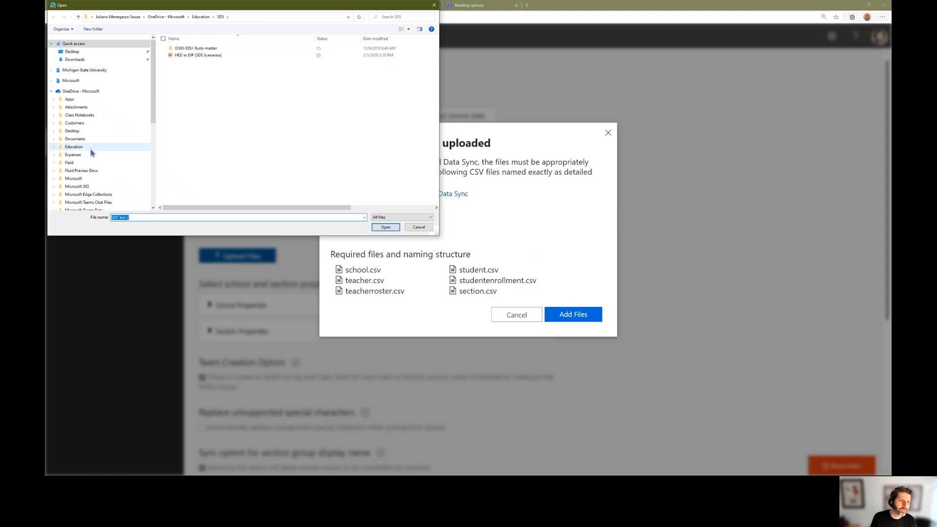
scroll(76, 161, "down", 2)
left_click(71, 199)
double_click(207, 75)
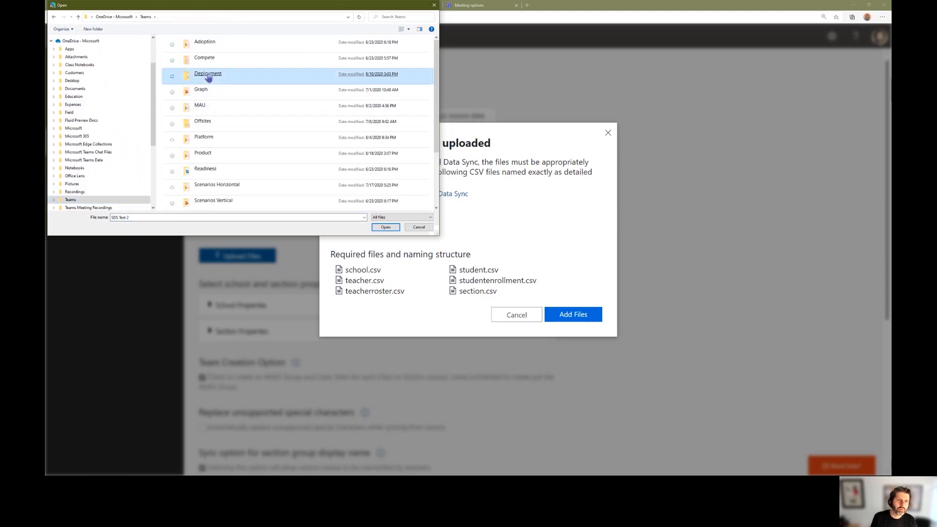
double_click(180, 49)
double_click(181, 49)
double_click(179, 55)
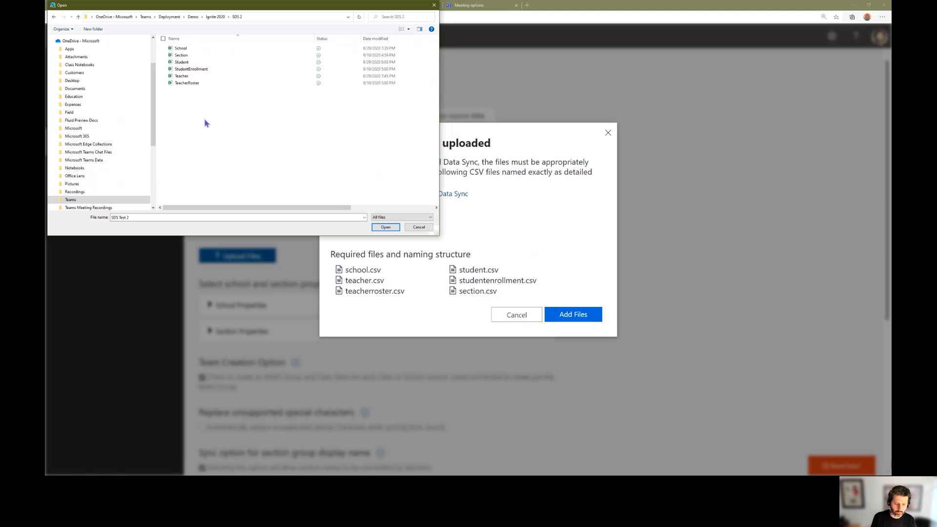
key("ctrl+a")
left_click(385, 227)
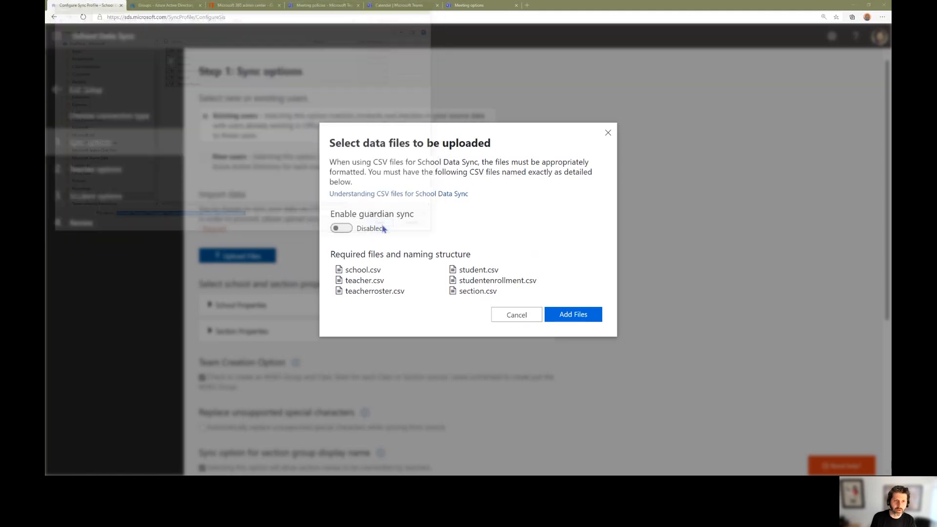
left_click(566, 302)
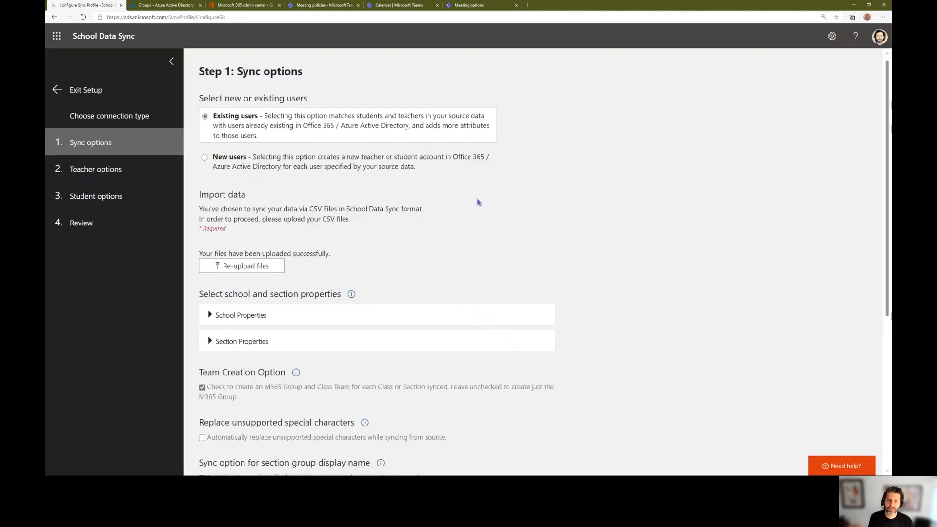
left_click(594, 181)
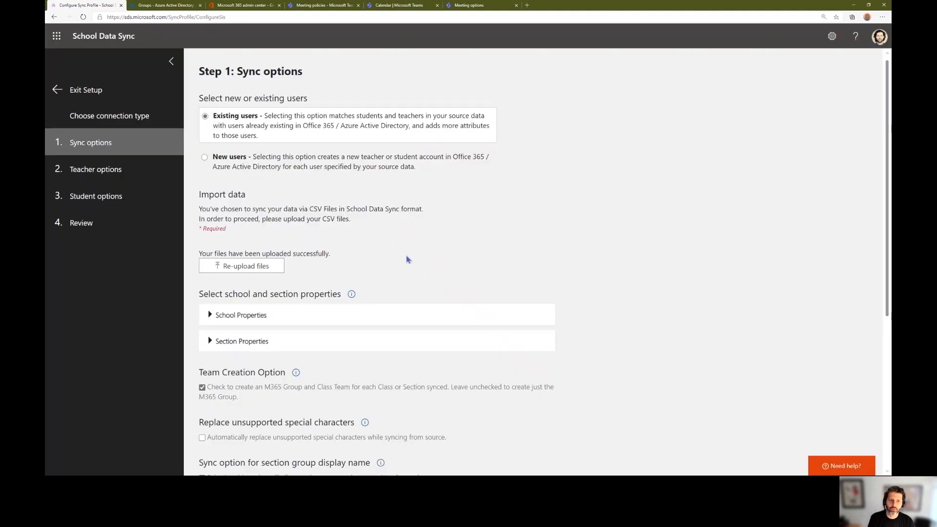
Expand the school and section properties and examine the remaining sync options through the profile's stop date
scroll(440, 262, "down", 1)
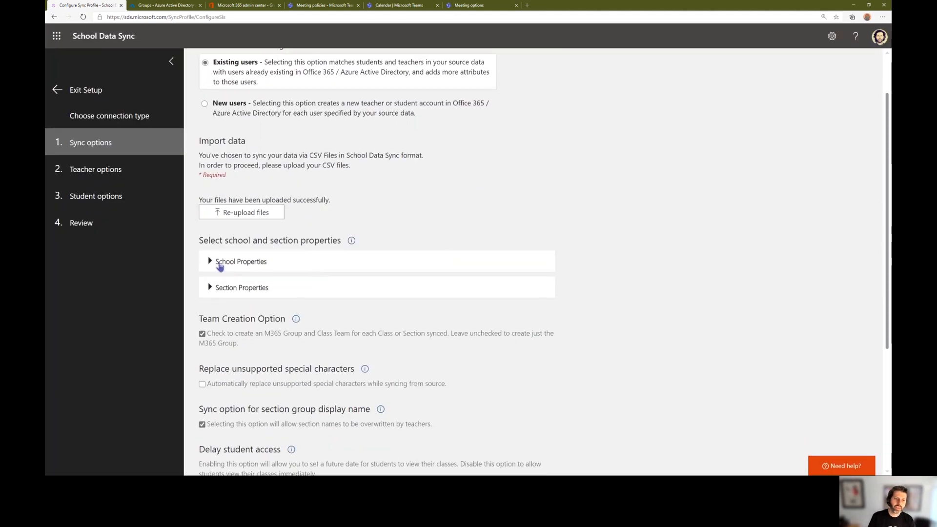
left_click(219, 264)
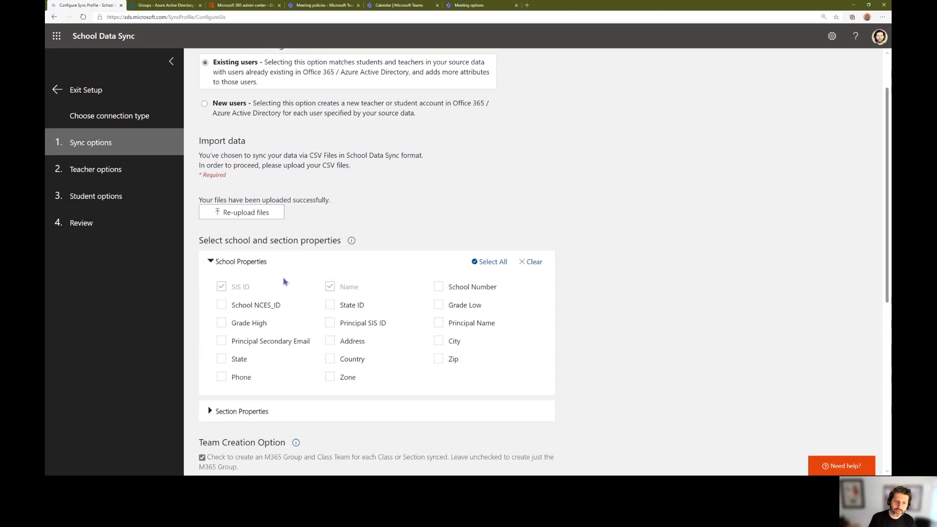
left_click(233, 410)
scroll(233, 411, "down", 1)
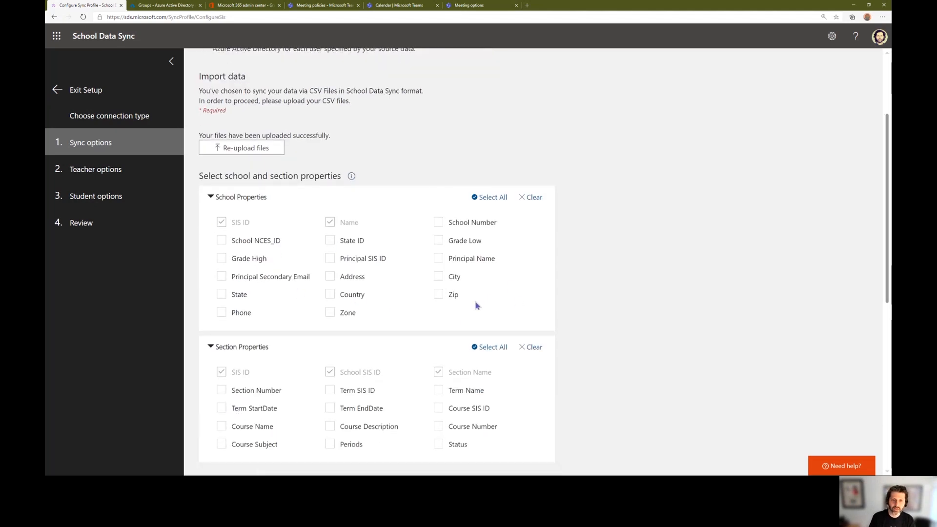
scroll(567, 299, "down", 2)
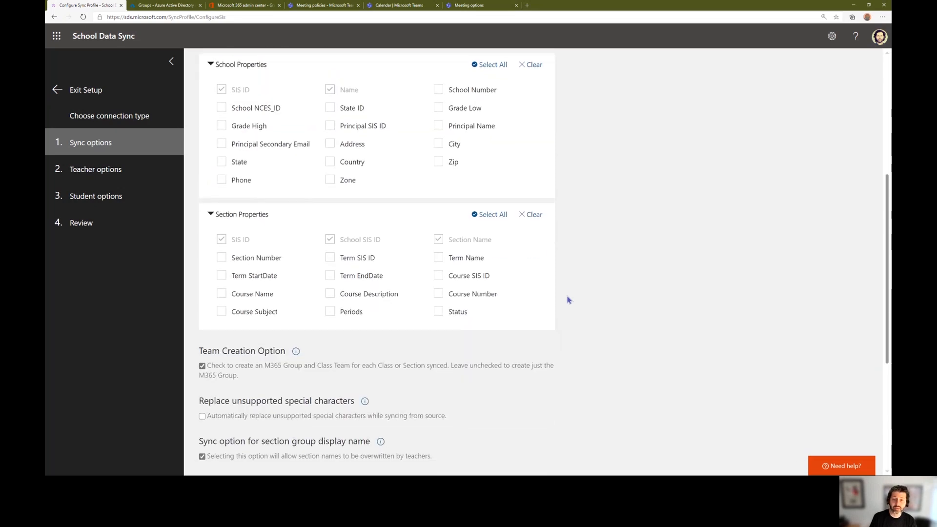
scroll(568, 299, "down", 3)
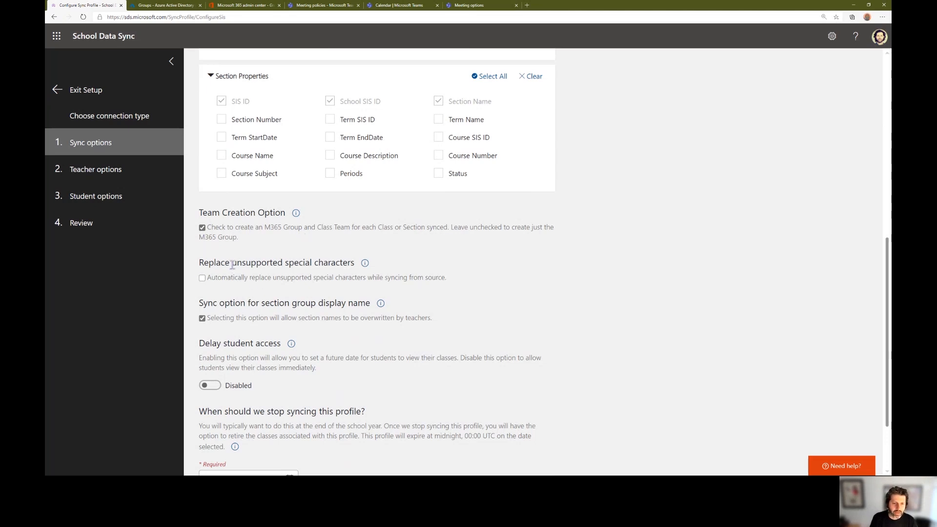
scroll(277, 392, "down", 2)
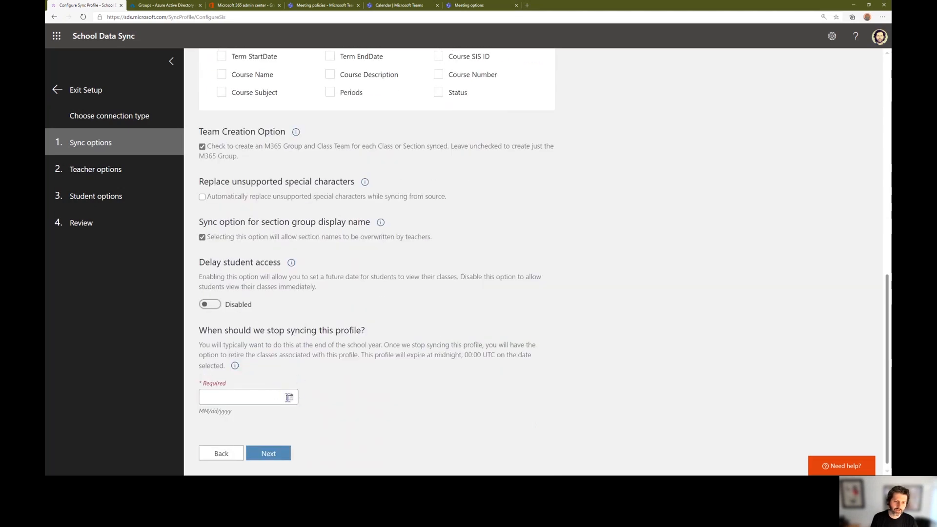
Set the date to stop syncing the profile to 12/31/2020 and continue to the teacher options
left_click(289, 397)
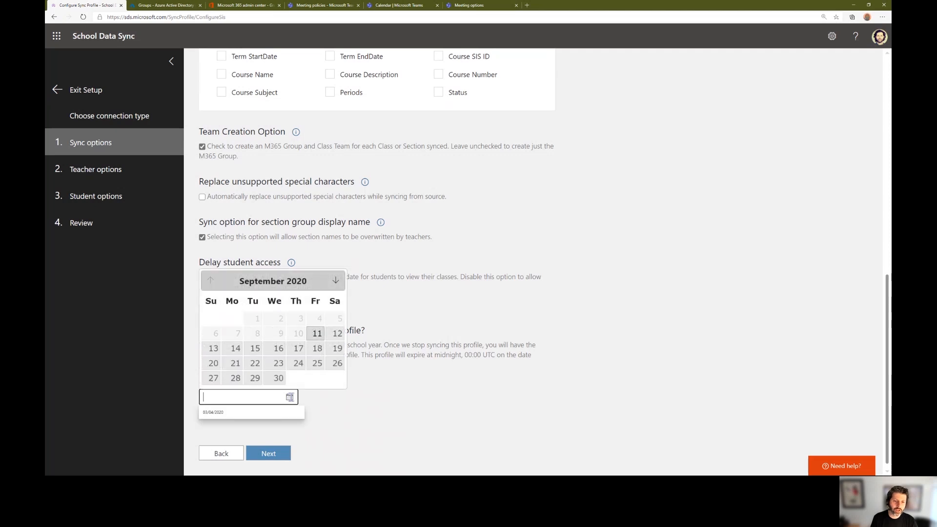
left_click(336, 280)
left_click(337, 280)
left_click(336, 280)
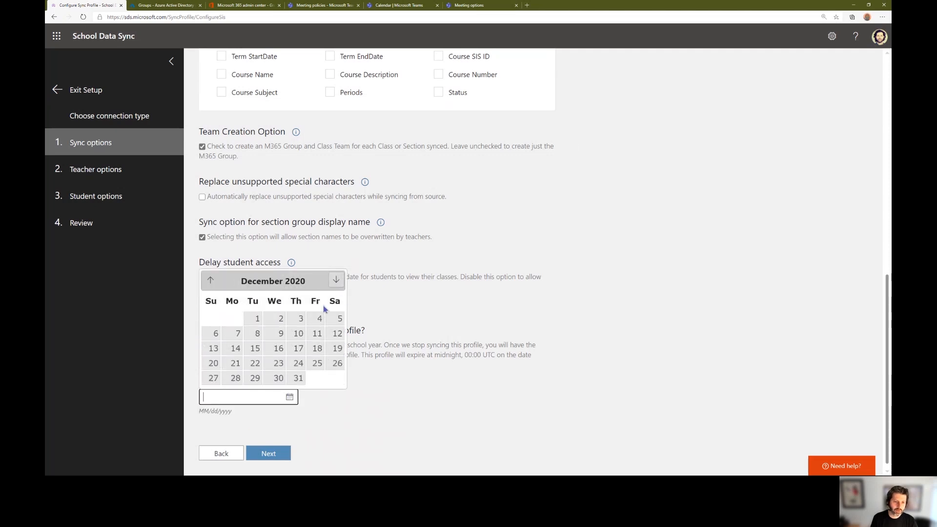
left_click(297, 378)
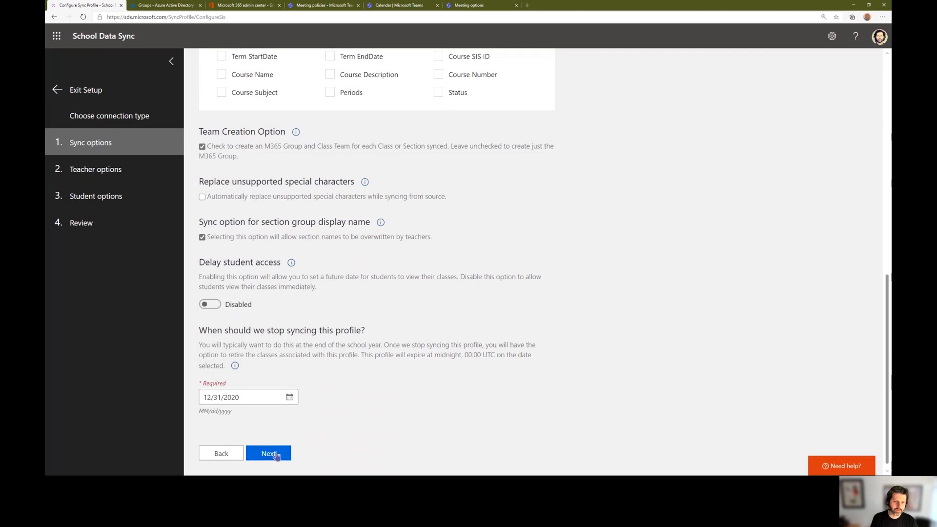
left_click(277, 454)
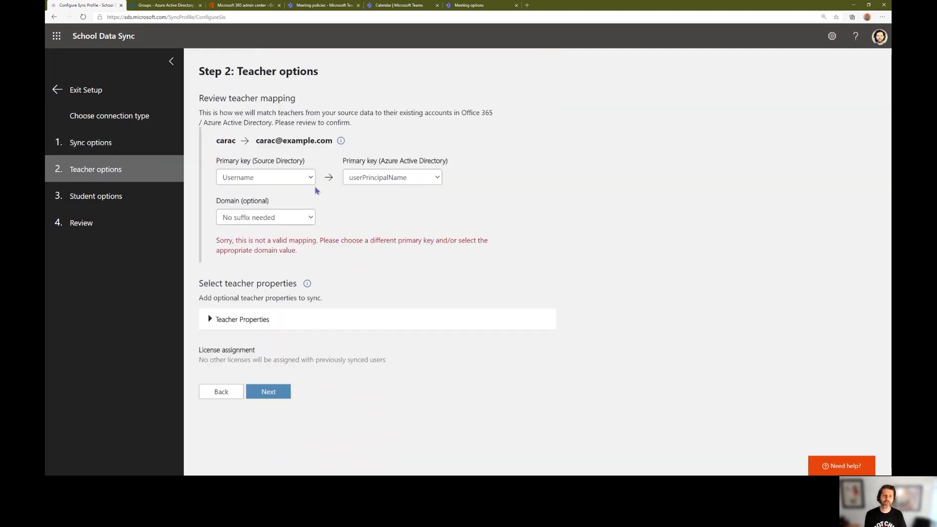
Set the teacher mapping domain to M365EDU996610.onmicrosoft.com, expand the teacher properties, and continue to the student options
left_click(310, 218)
left_click(293, 246)
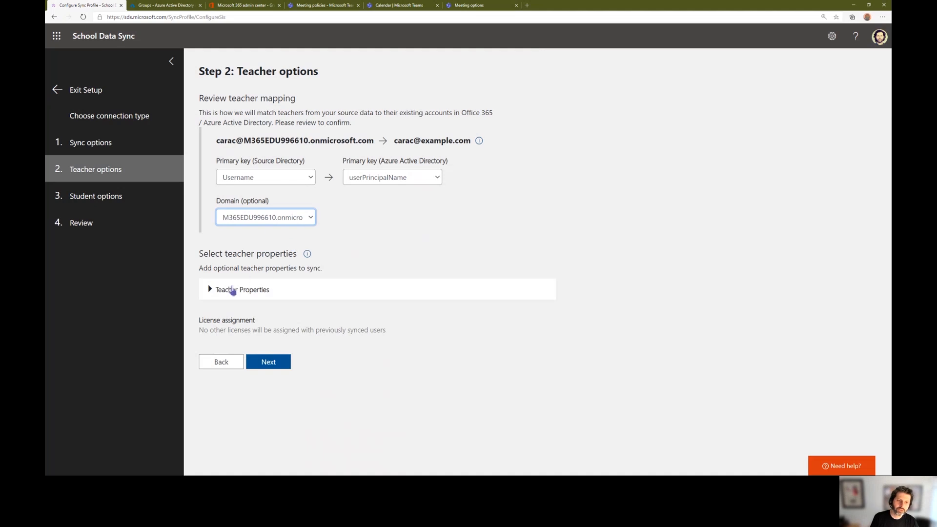
left_click(231, 289)
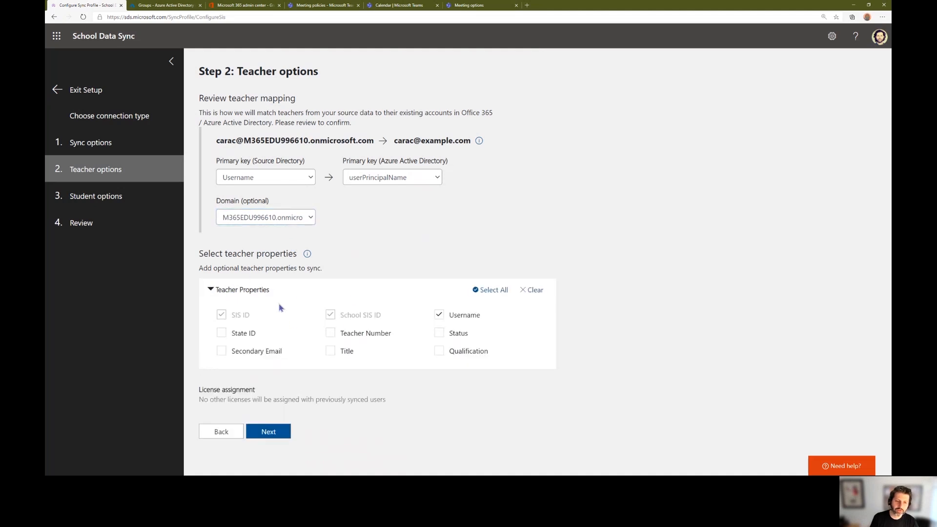
left_click(279, 433)
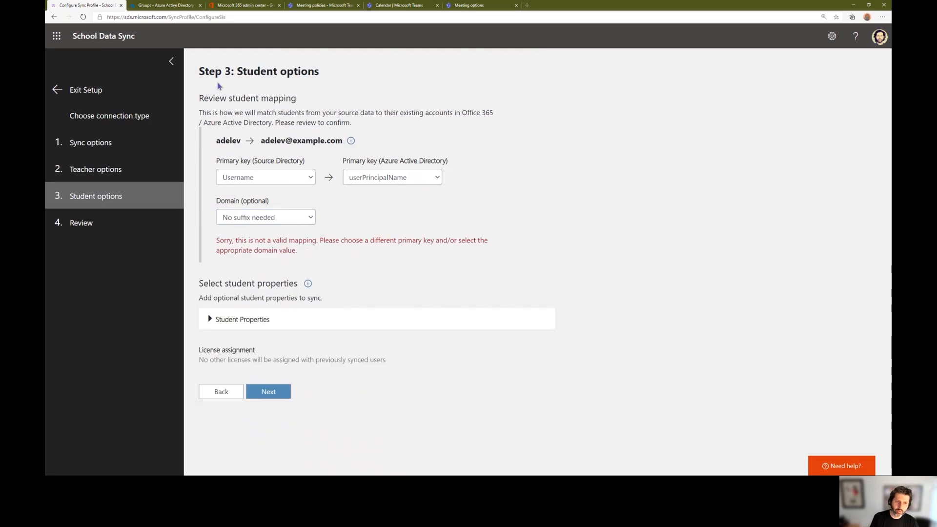
Keep Username as the students' source primary key, set their domain to M365EDU996610.onmicrosoft.com, and expand the student properties
left_click(298, 179)
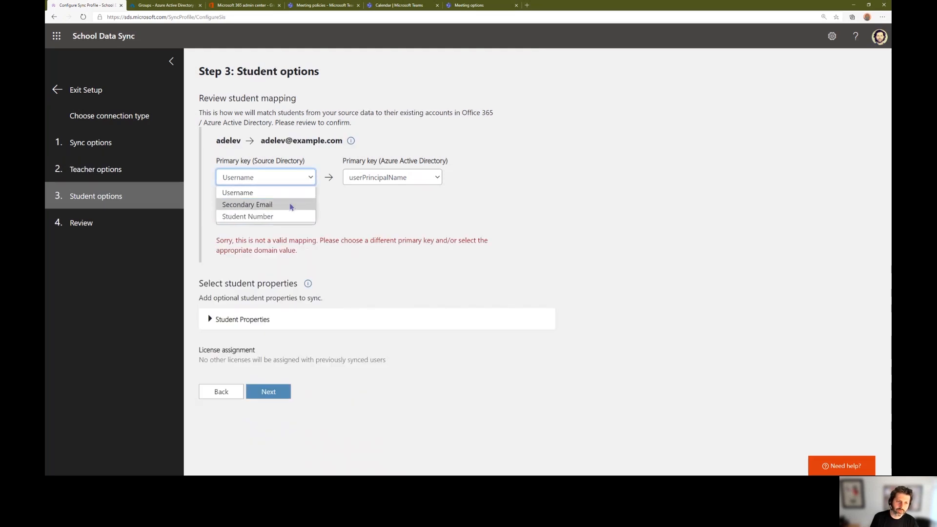
left_click(277, 194)
left_click(304, 219)
left_click(294, 247)
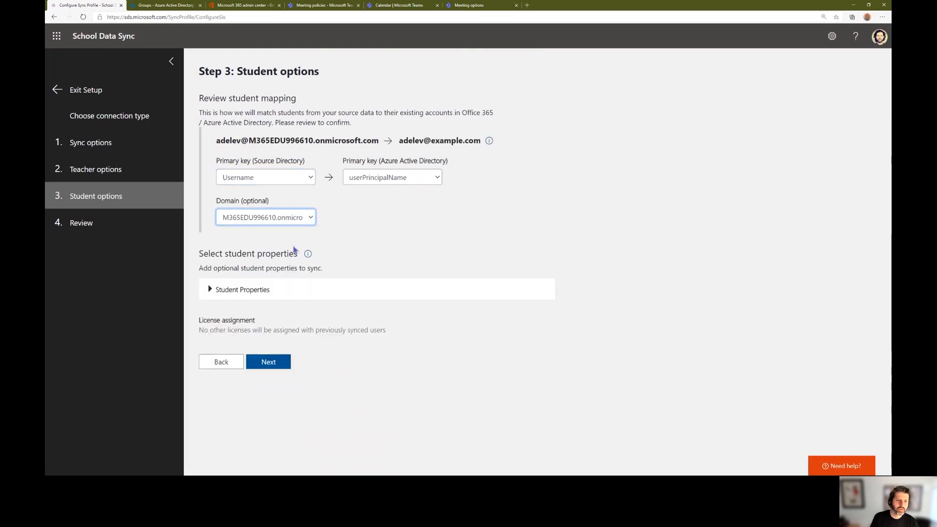
left_click(233, 292)
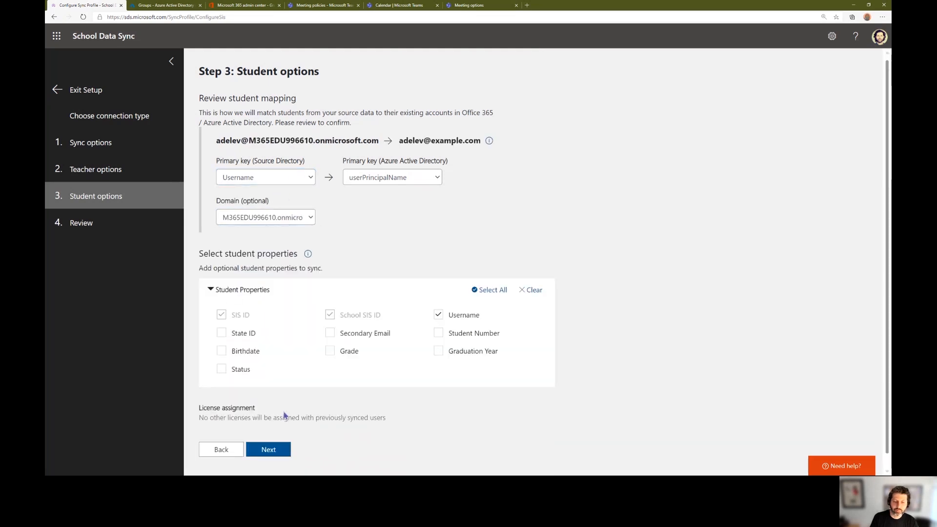
Create the Ignite sync profile from the review page, and open the existing Teams for Education profile
left_click(284, 445)
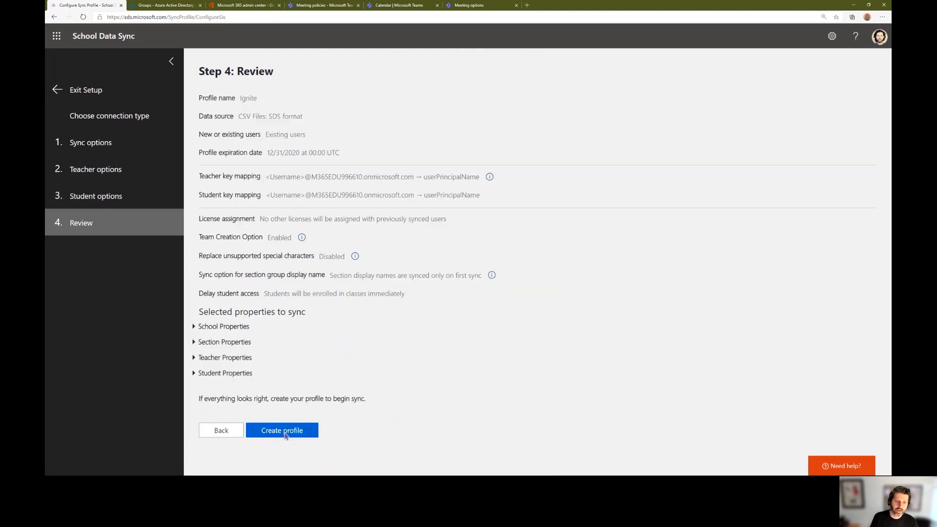
left_click(286, 432)
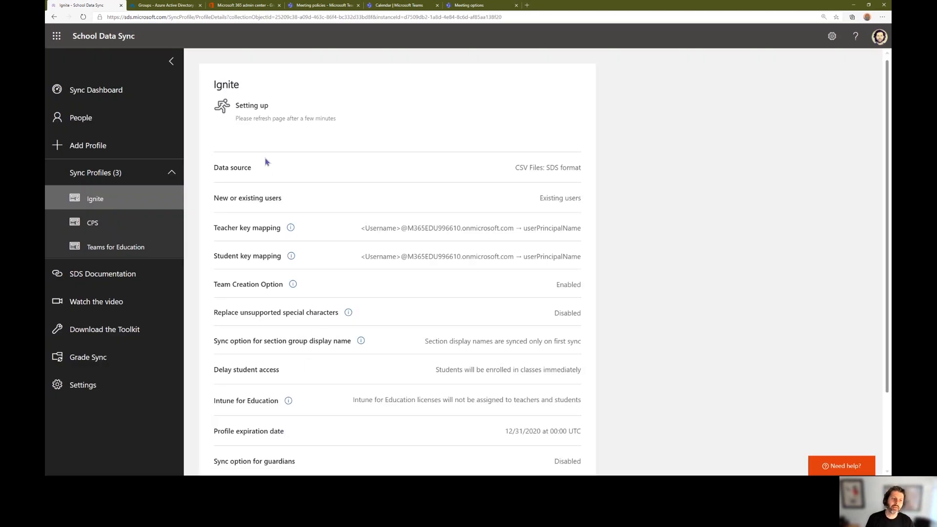
left_click(123, 247)
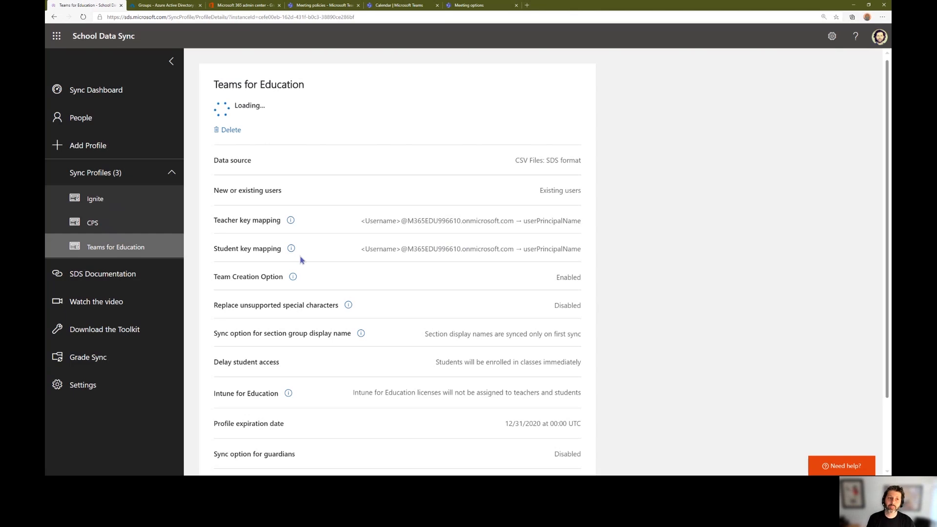
Switch to the Azure Active Directory admin center, search all groups for "history", and open the History group
left_click(176, 7)
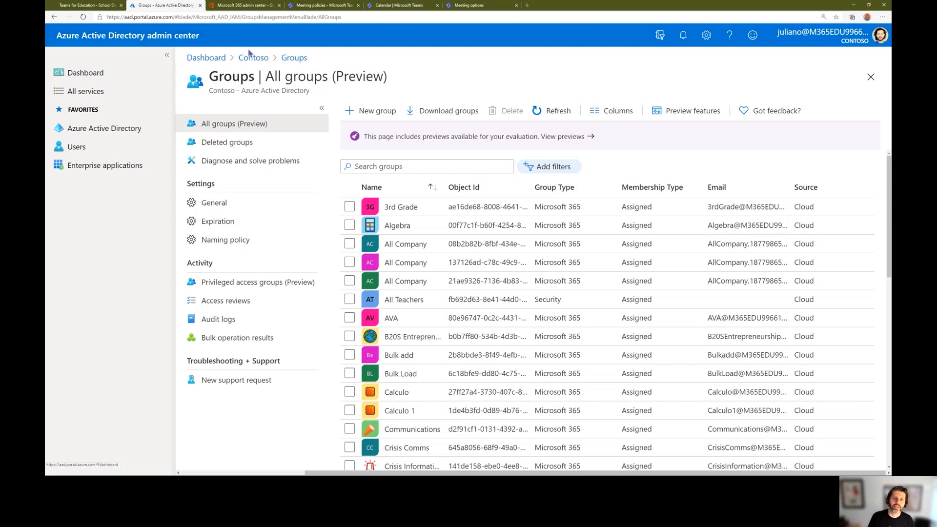
left_click(78, 129)
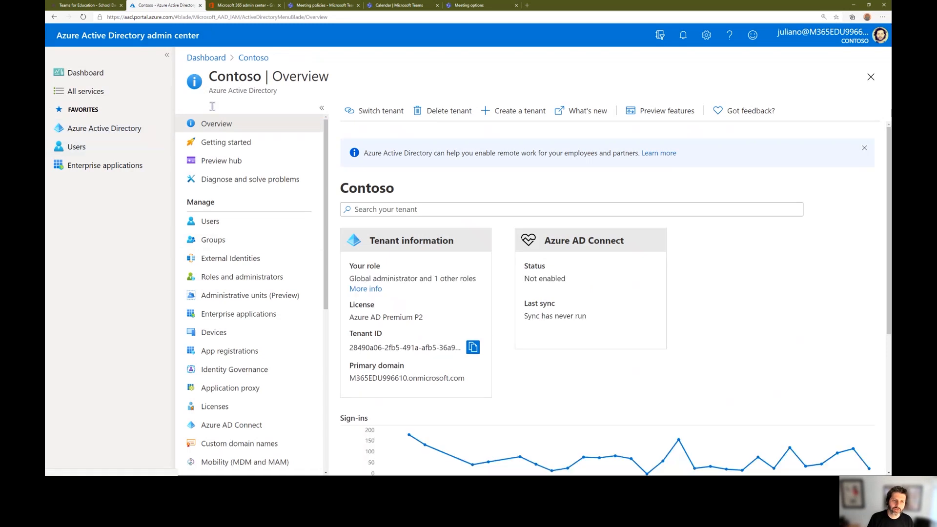
left_click(219, 243)
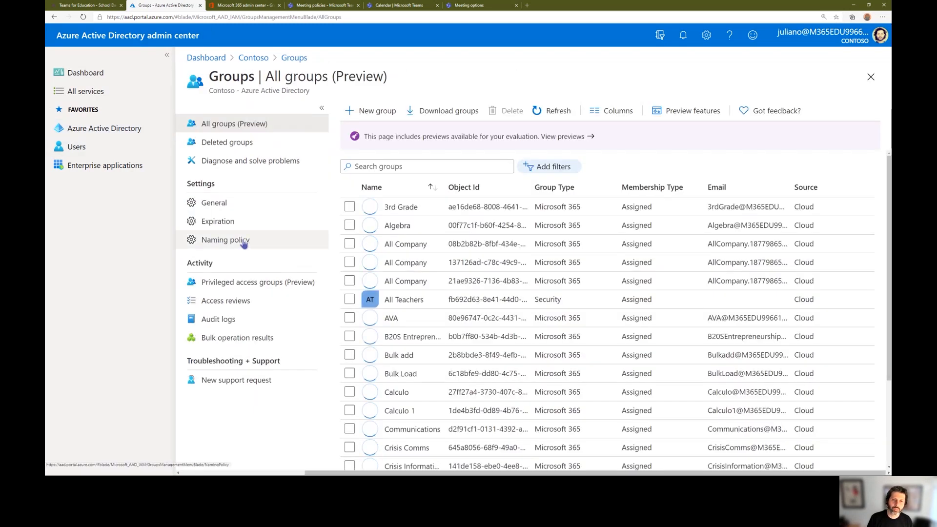
left_click(397, 168)
type("history")
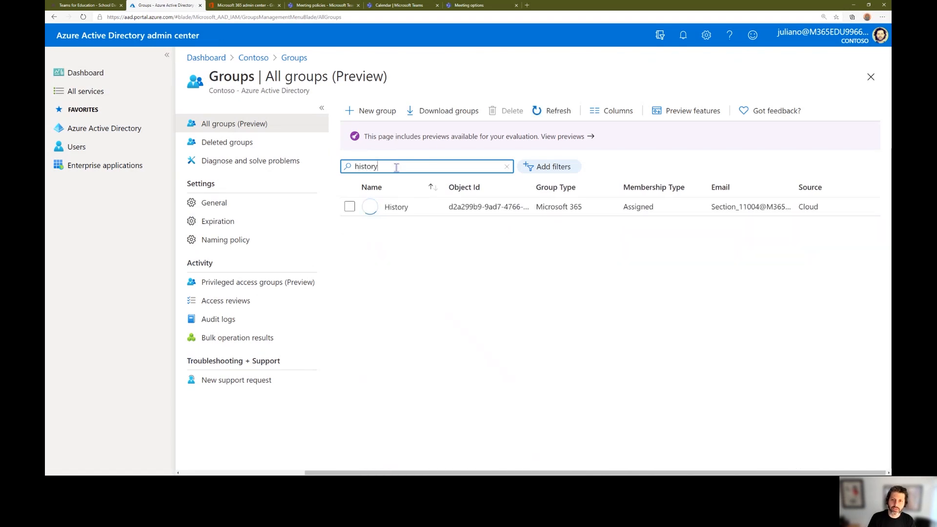
left_click(396, 207)
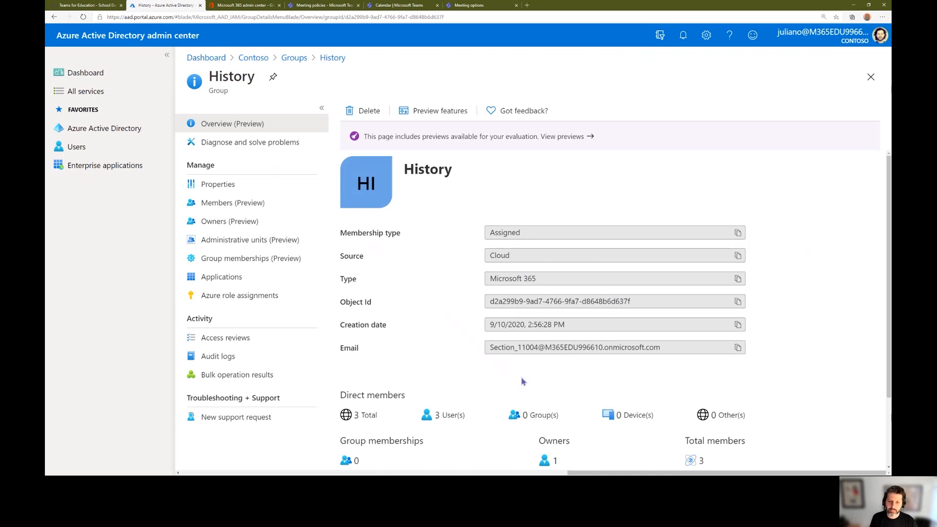
Examine the History group's overview details, owners and members in Azure Active Directory
scroll(522, 381, "down", 1)
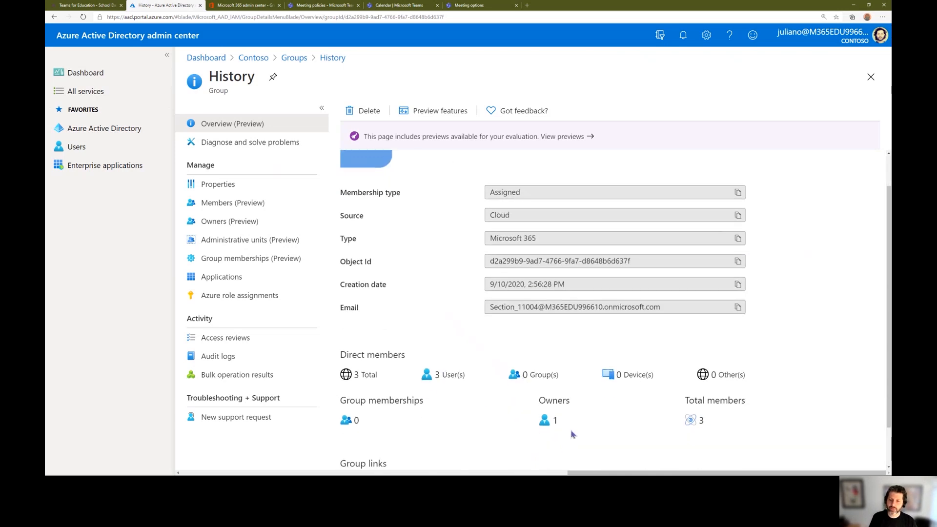
left_click(213, 223)
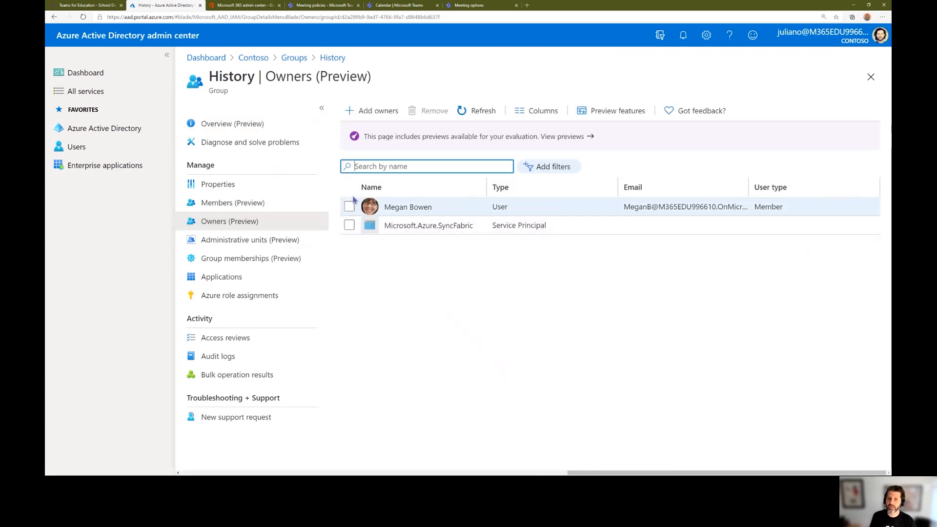
left_click(240, 205)
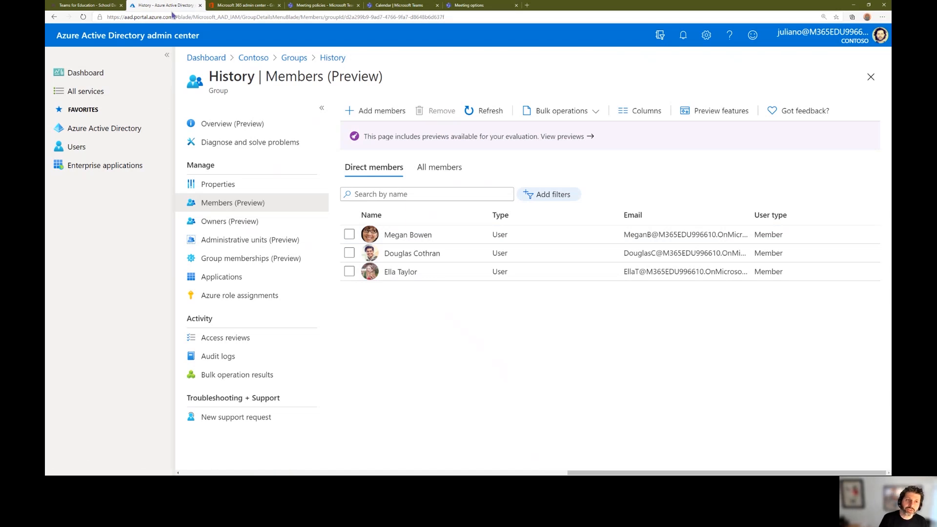
Switch to the Microsoft 365 admin center, search the active groups for "history", and open the History group's details
left_click(248, 7)
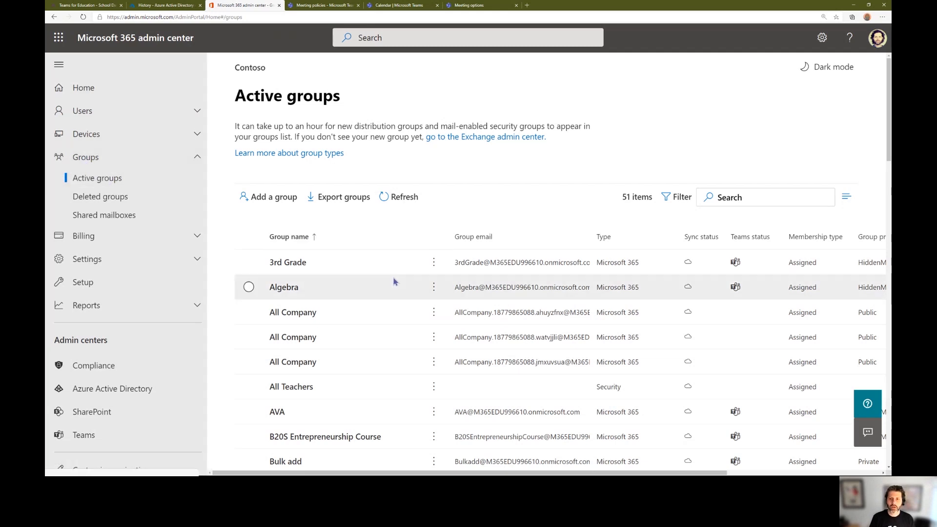
left_click(744, 196)
type("hi")
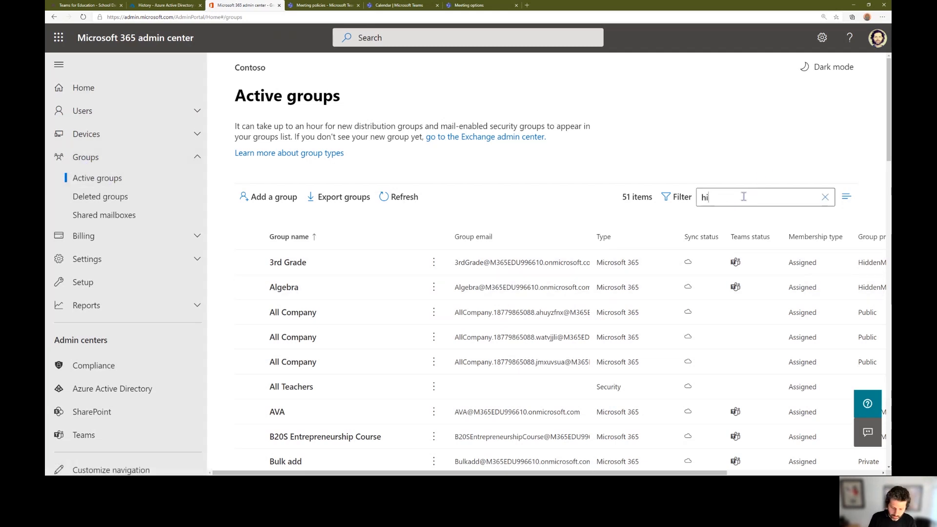
type("story")
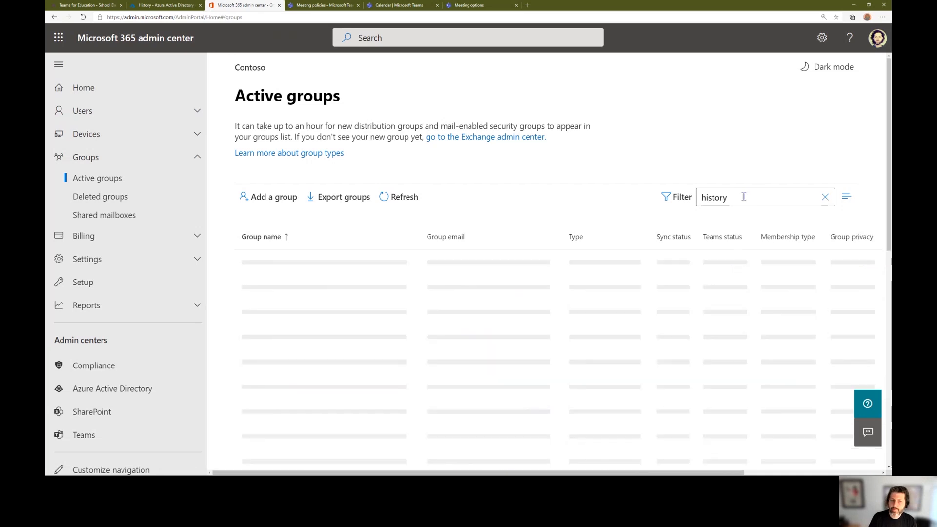
left_click(283, 263)
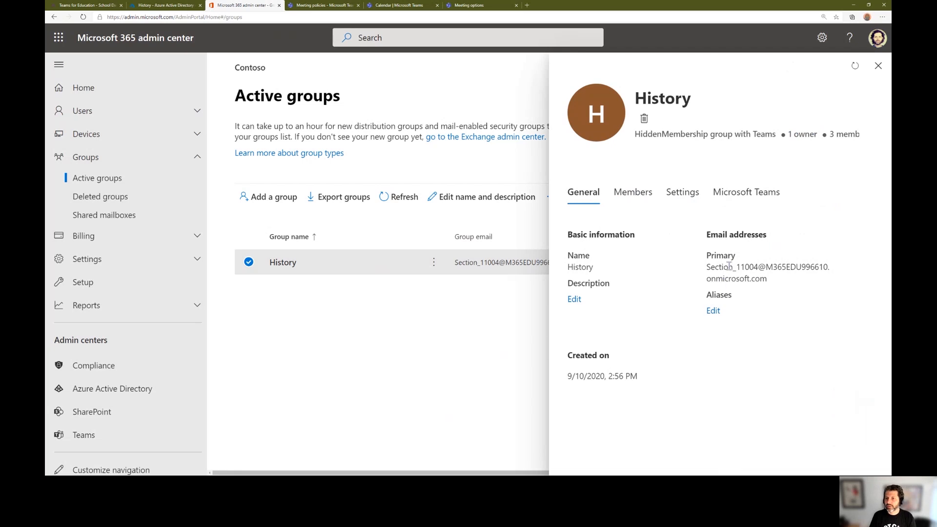
Examine the History group's members and Microsoft Teams information, close its details, and check its Teams status in the group list
left_click(633, 193)
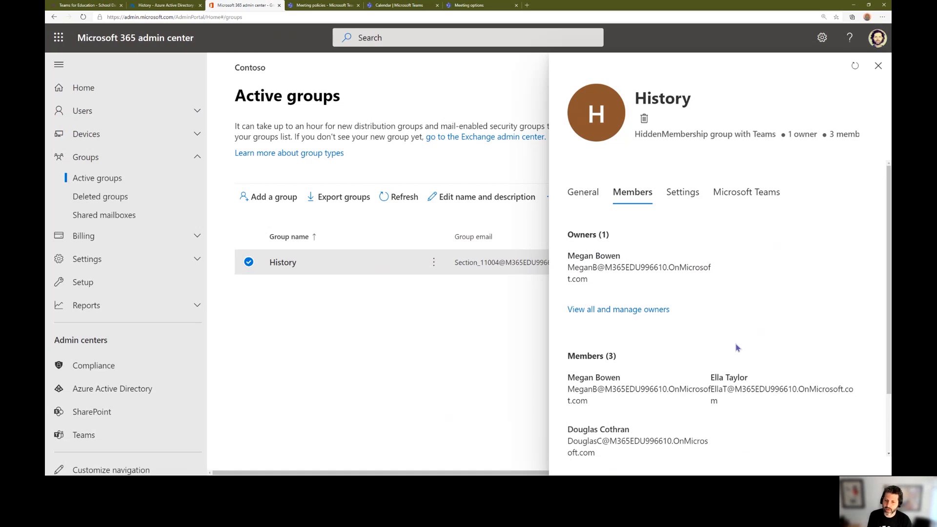
left_click(735, 200)
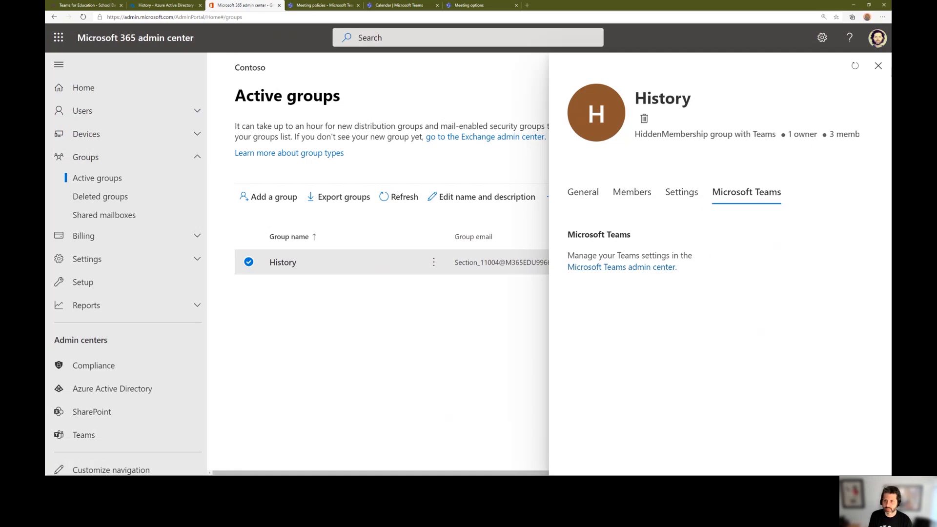
left_click(879, 67)
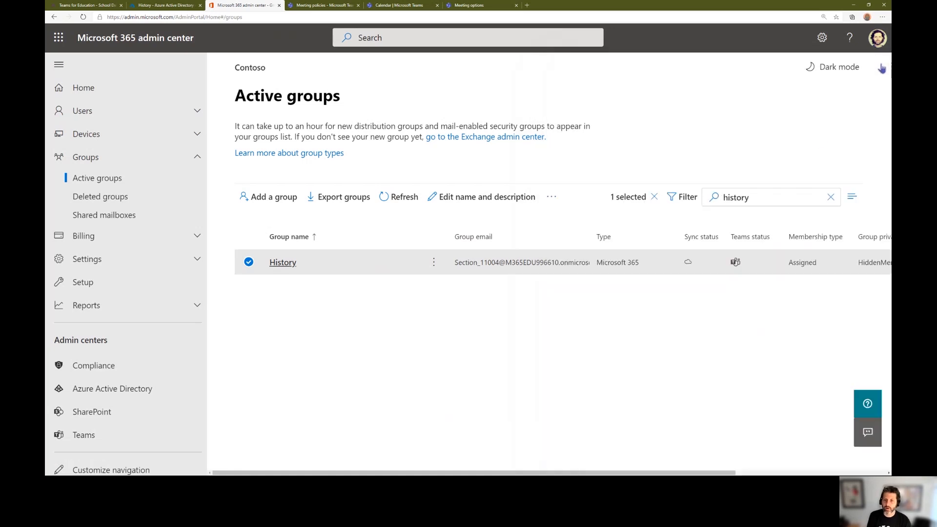
mouse_move(737, 263)
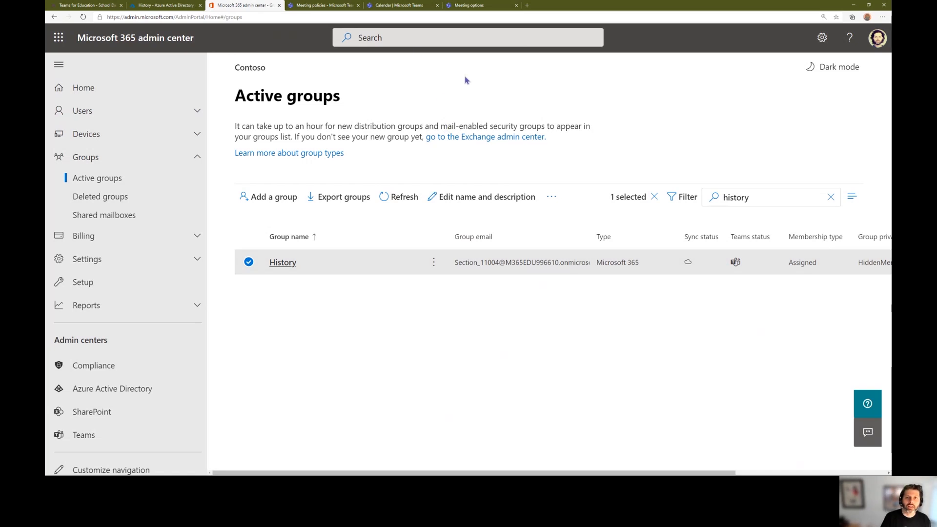
Switch to the Microsoft Teams admin center, search the managed teams for "history", and open the History team
left_click(326, 9)
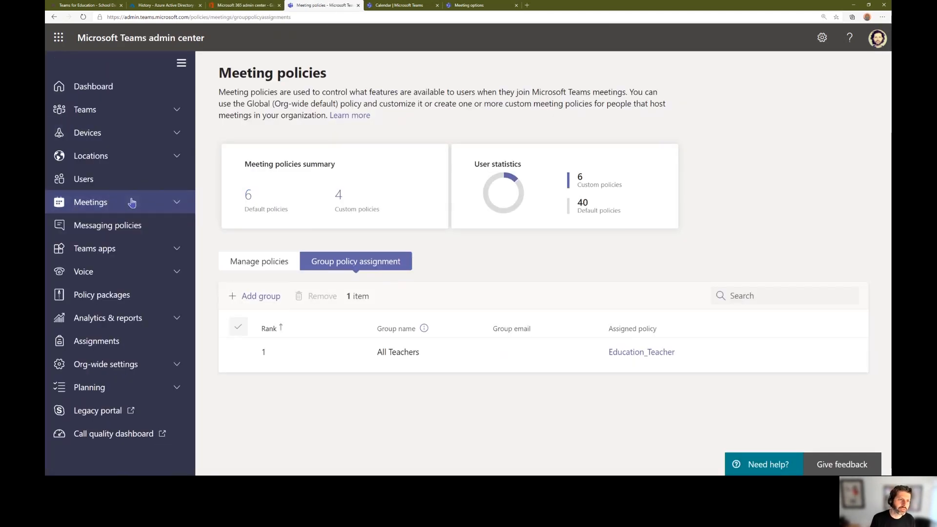
left_click(93, 117)
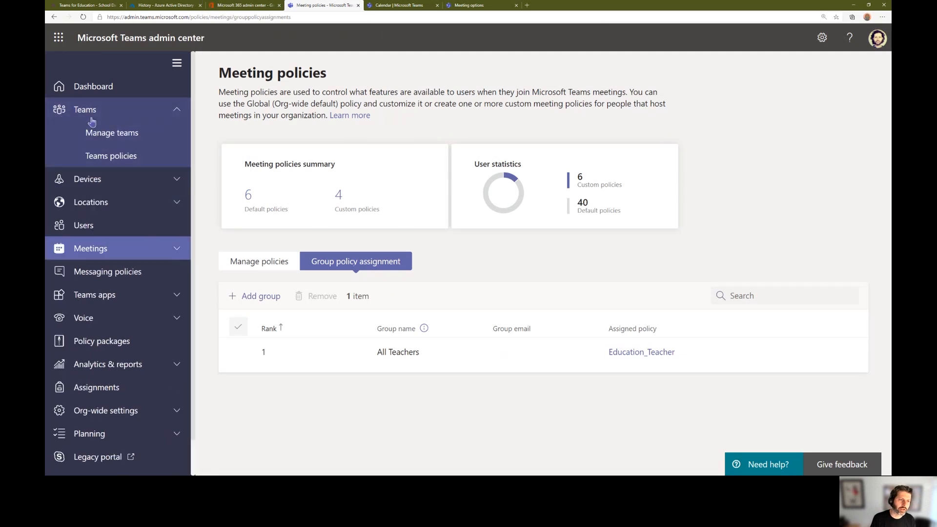
left_click(113, 139)
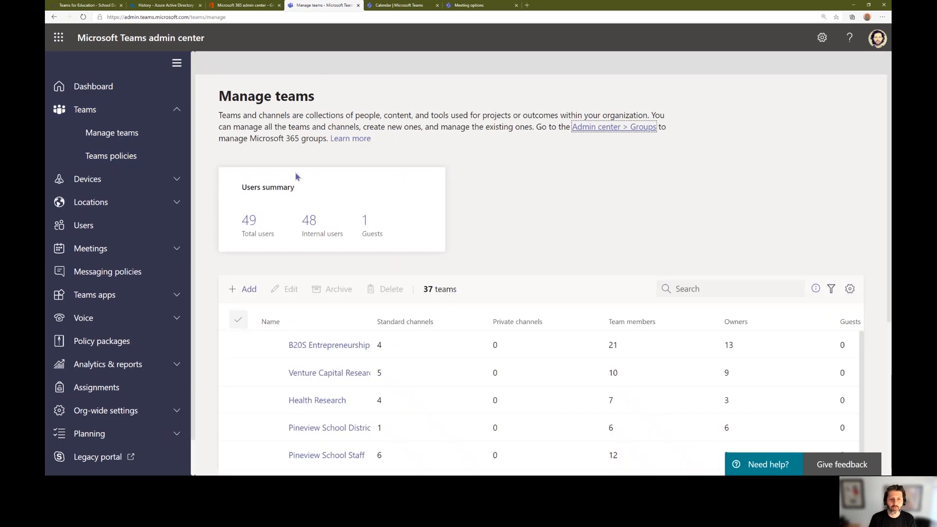
left_click(693, 289)
type("his")
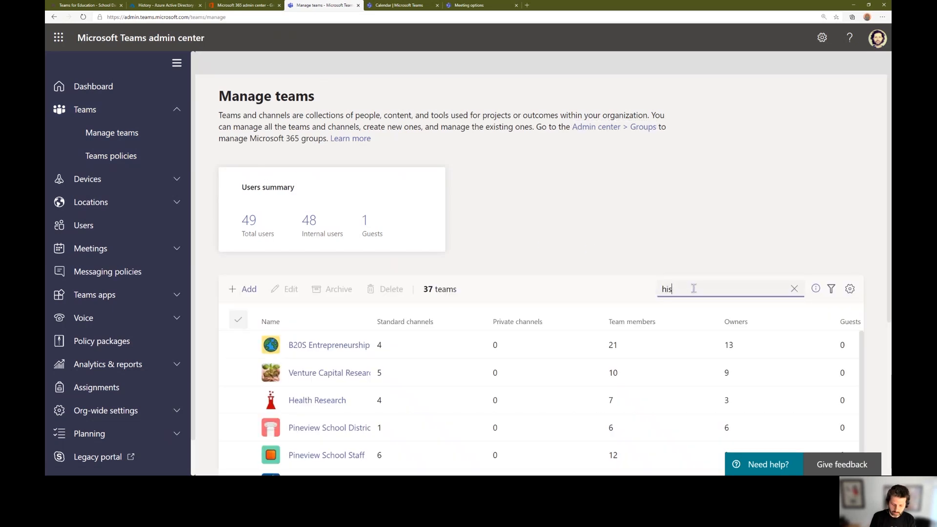
type("tory")
key("Return")
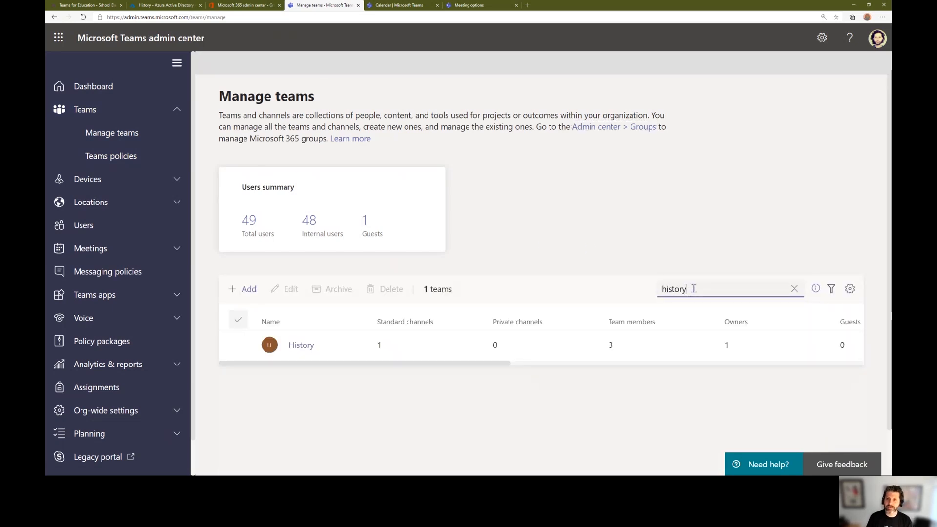
left_click(307, 348)
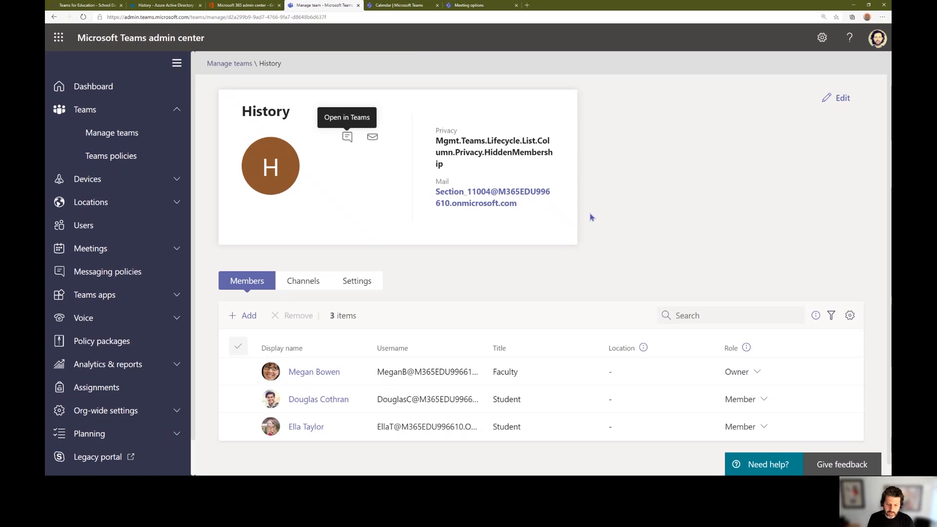
Switch to the teacher's Microsoft Teams, open the History class team, dismiss its welcome notice, and view its team options
key("alt+Tab")
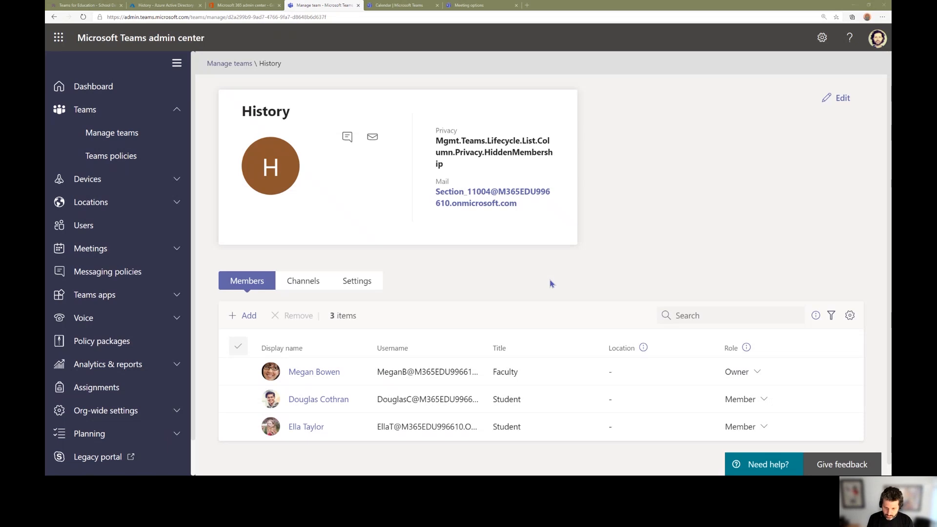
key("alt+Tab")
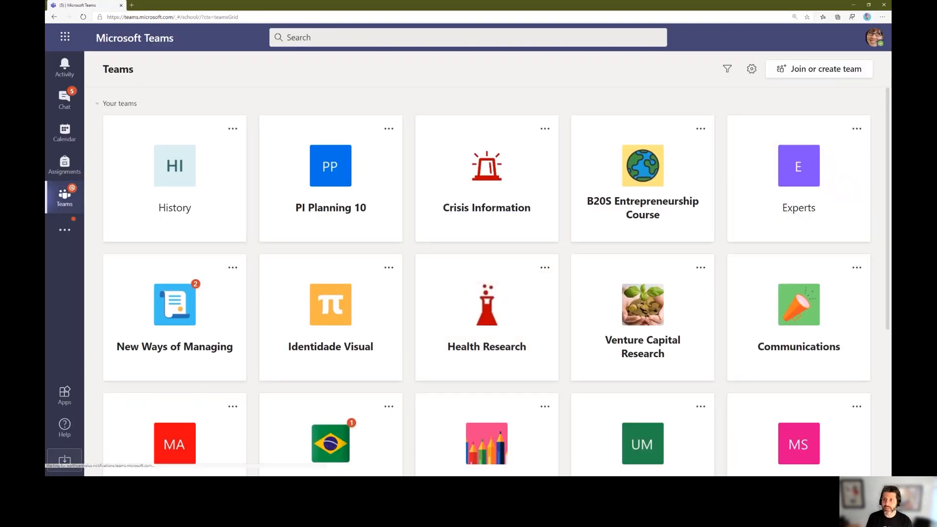
left_click(874, 43)
left_click(874, 43)
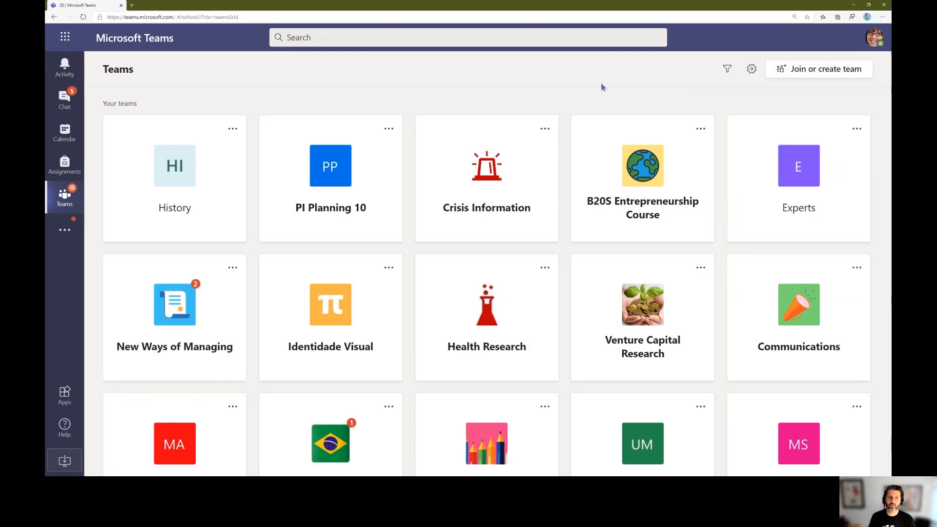
left_click(178, 204)
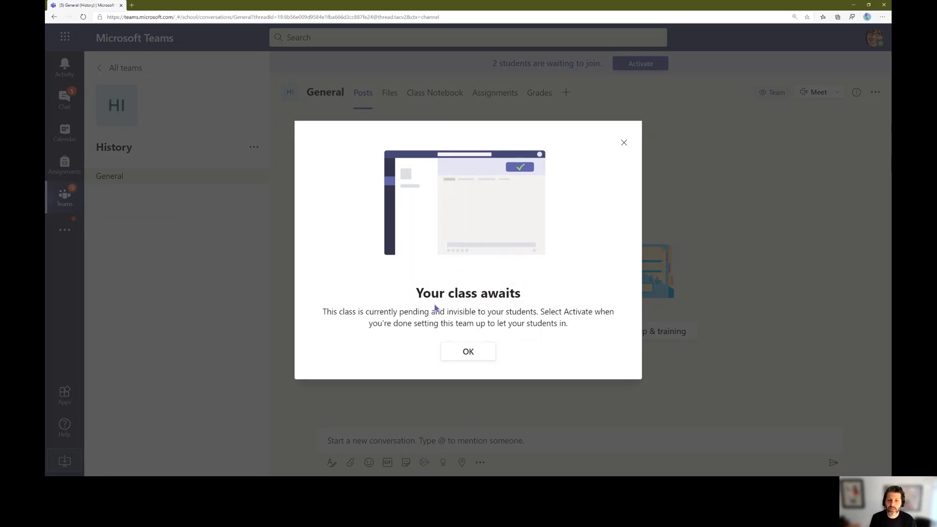
left_click(473, 358)
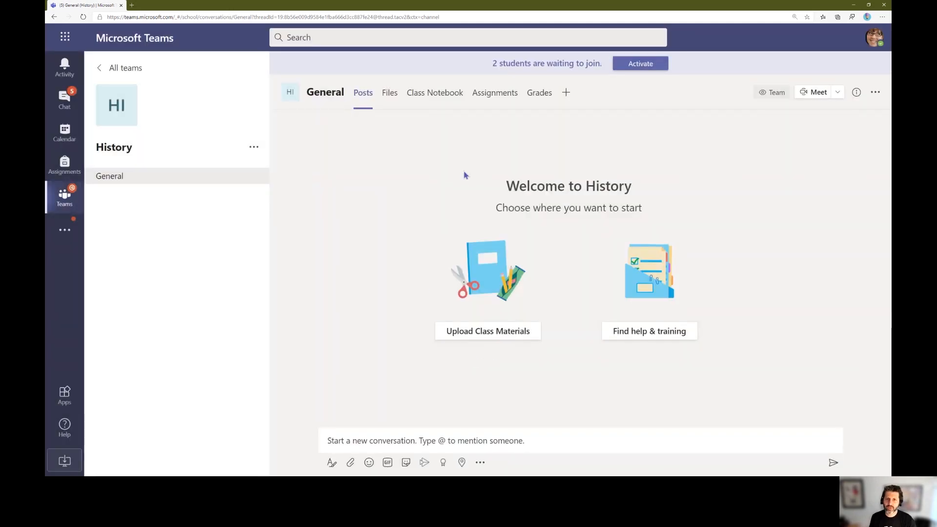
left_click(254, 147)
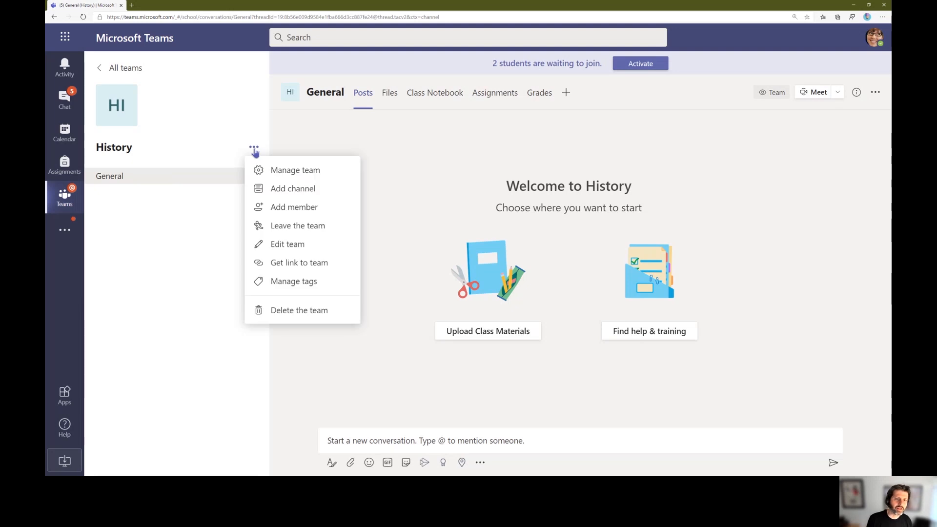
left_click(567, 125)
Add the Insights app to the History team's General channel, turn off its channel post, and close the tab setup without saving
left_click(566, 94)
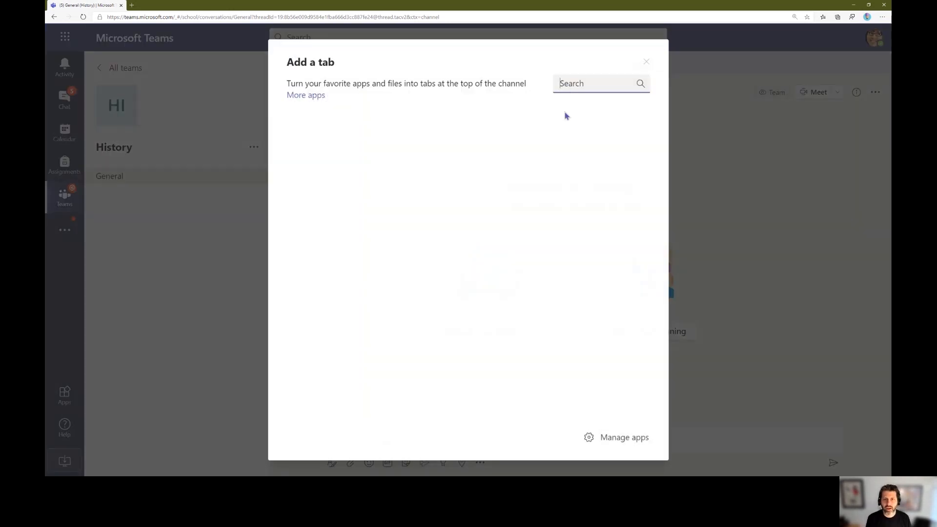
type("insight")
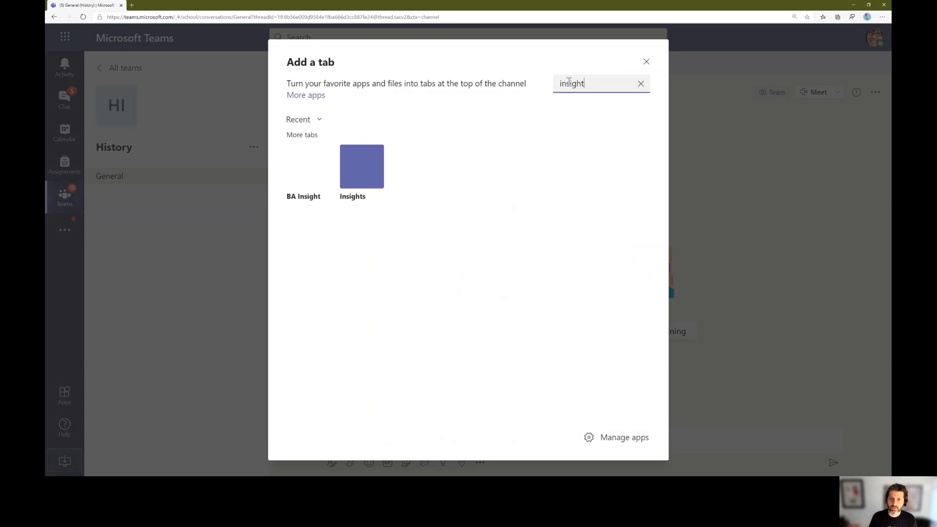
left_click(371, 169)
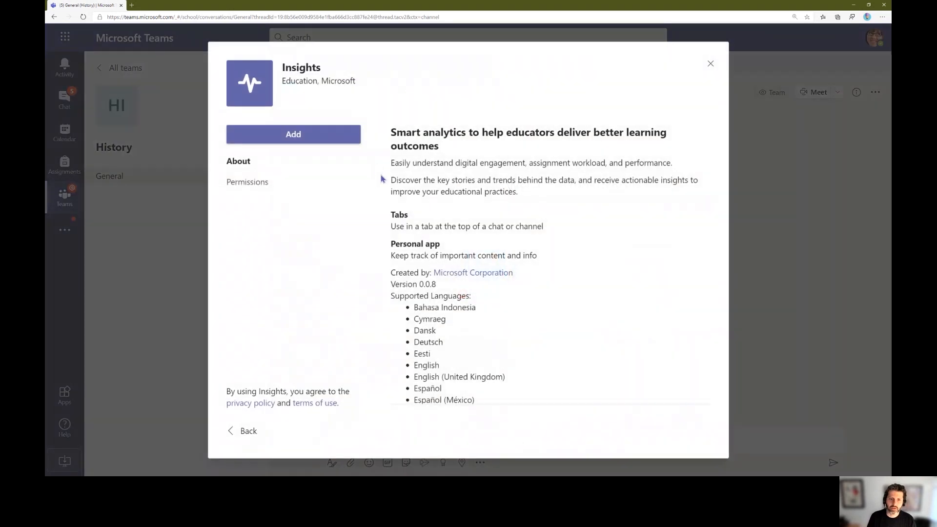
left_click(286, 135)
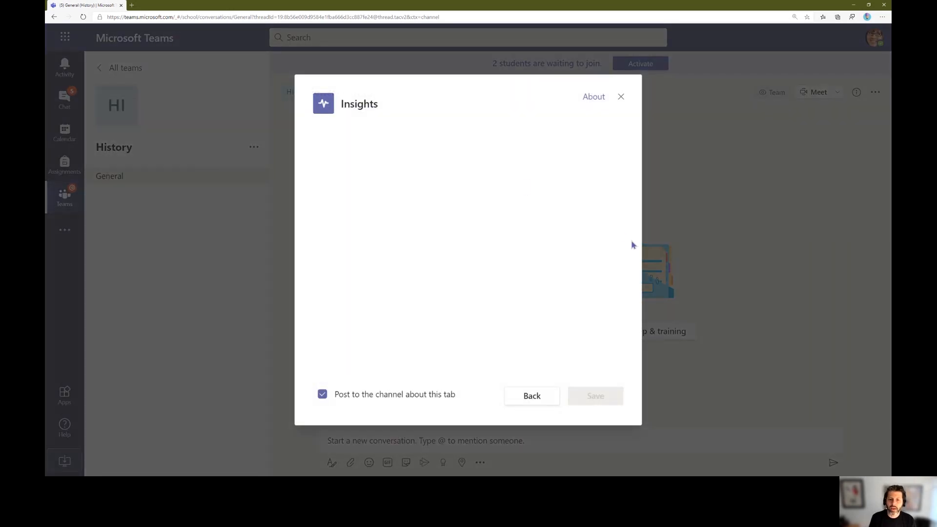
left_click(323, 395)
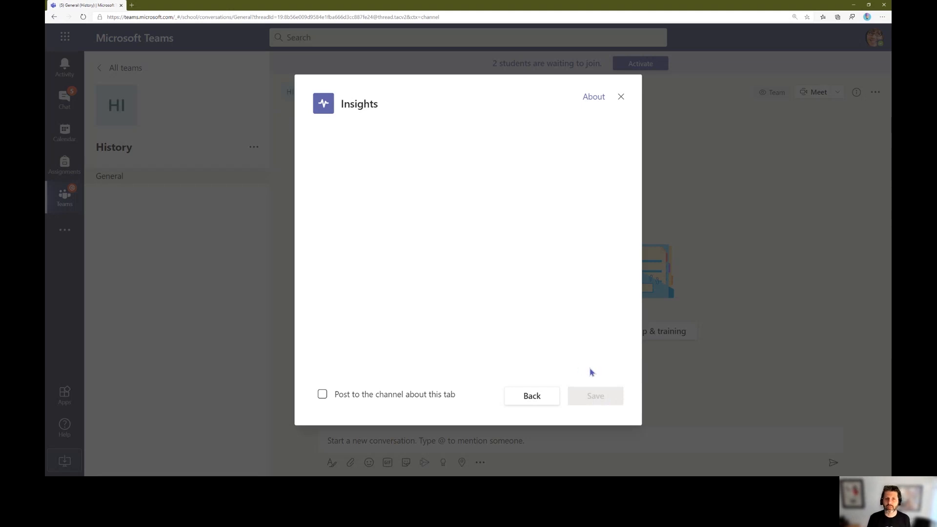
left_click(621, 98)
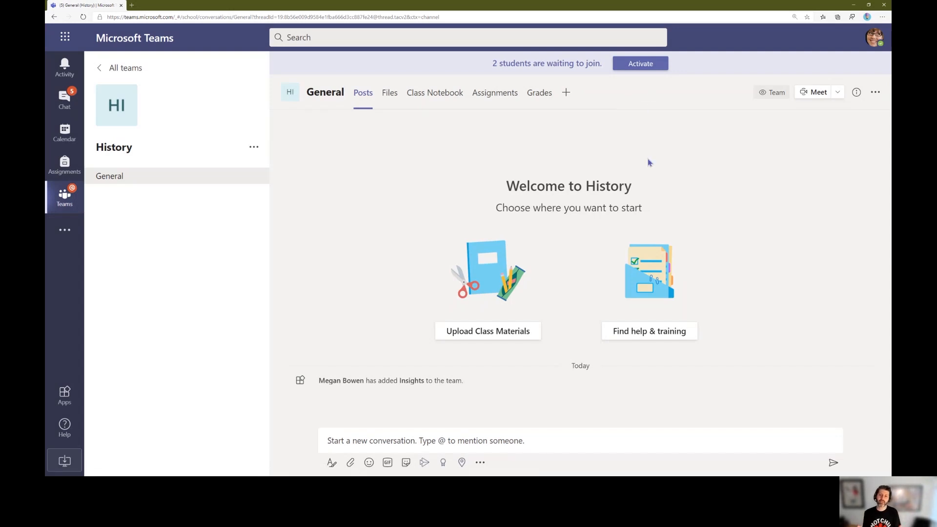
Activate the History class team so the waiting students get access, and dismiss the confirmation
left_click(640, 64)
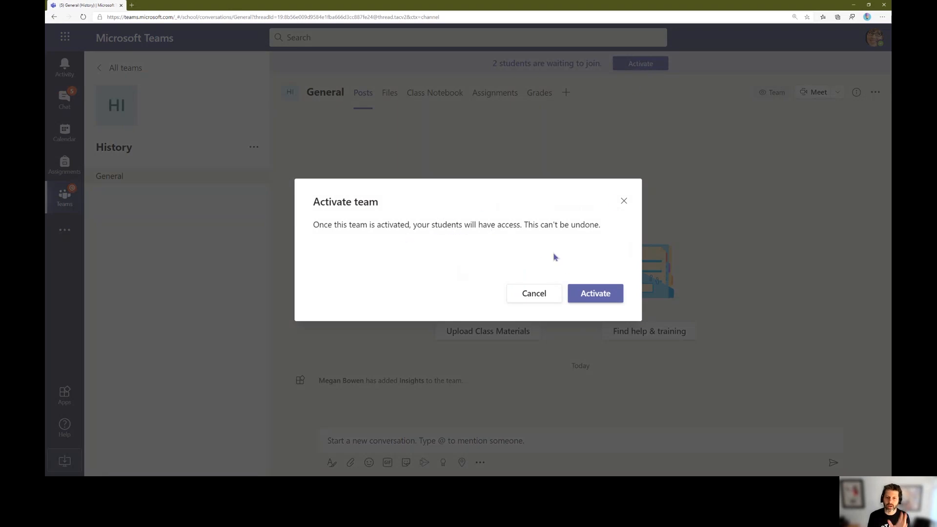
left_click(592, 293)
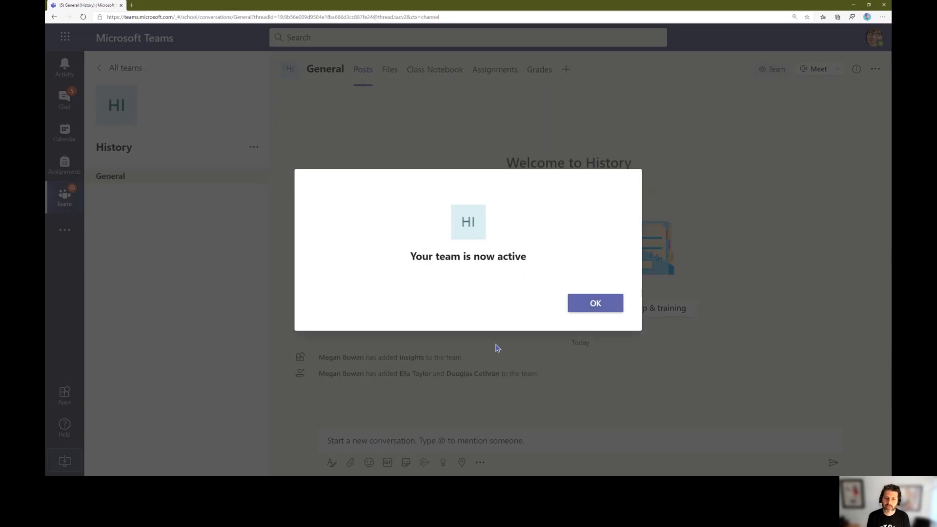
left_click(576, 317)
mouse_move(403, 381)
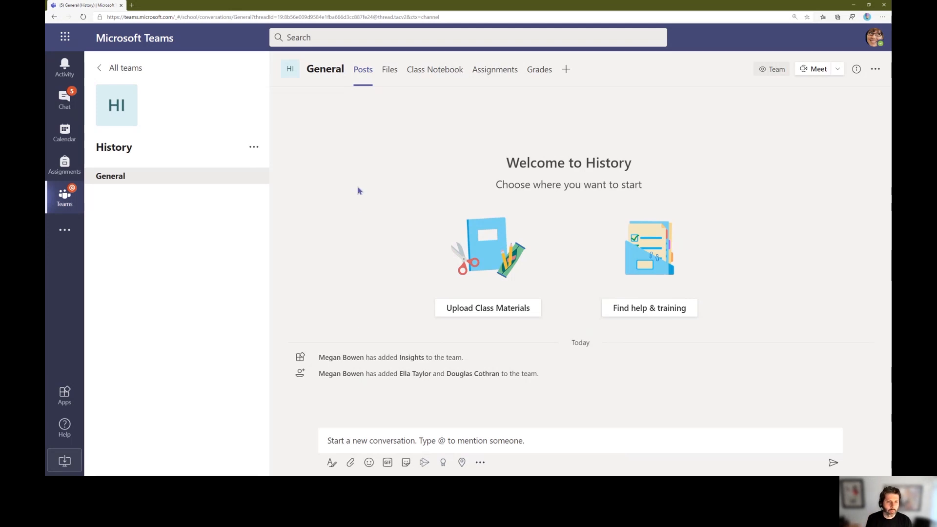
Switch to the Azure Active Directory admin center, open the All Teachers group, and examine its overview and members
key("alt+Tab")
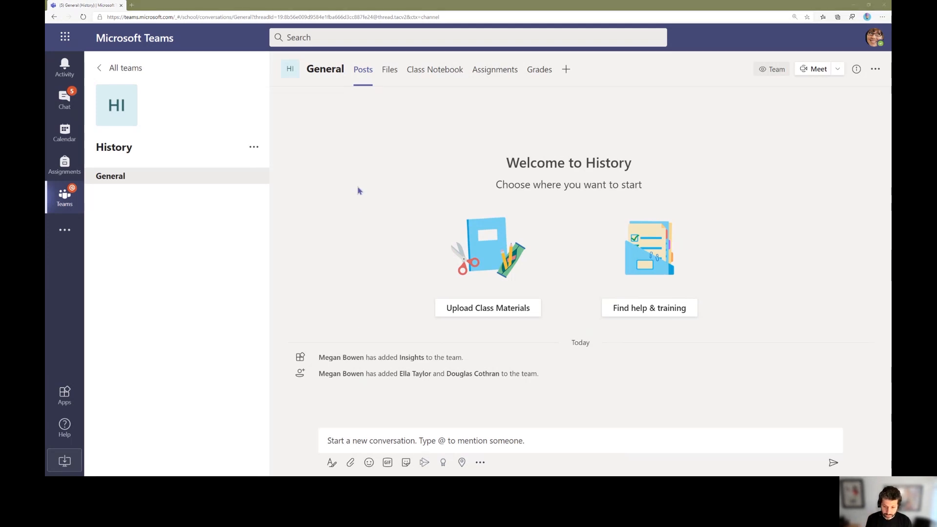
key("alt+Tab")
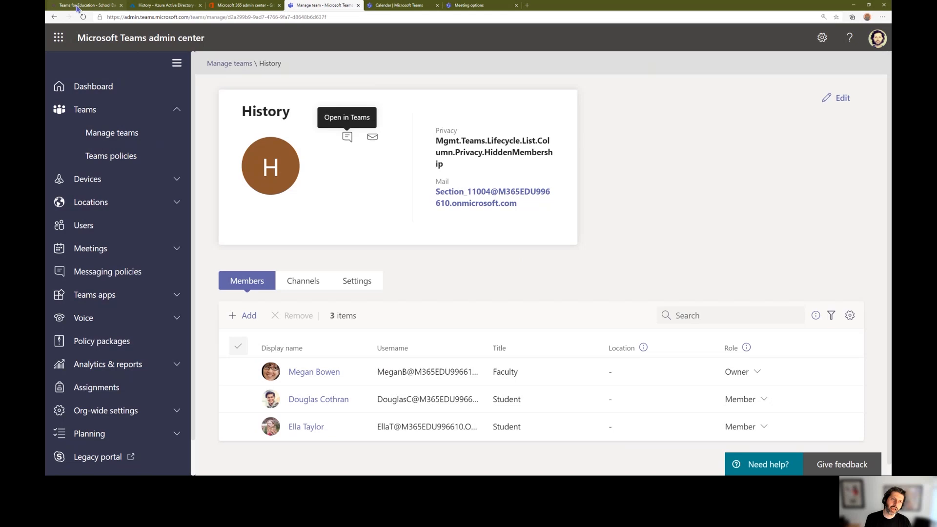
left_click(146, 6)
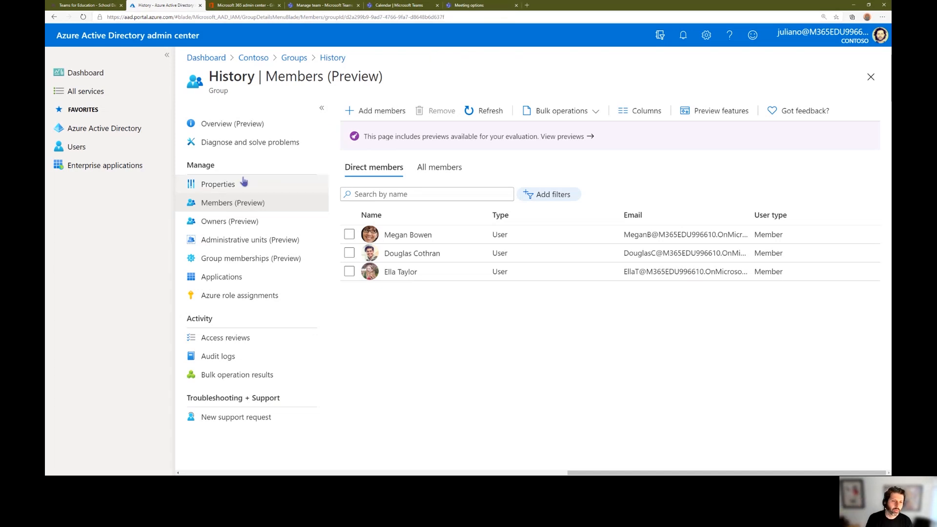
left_click(105, 136)
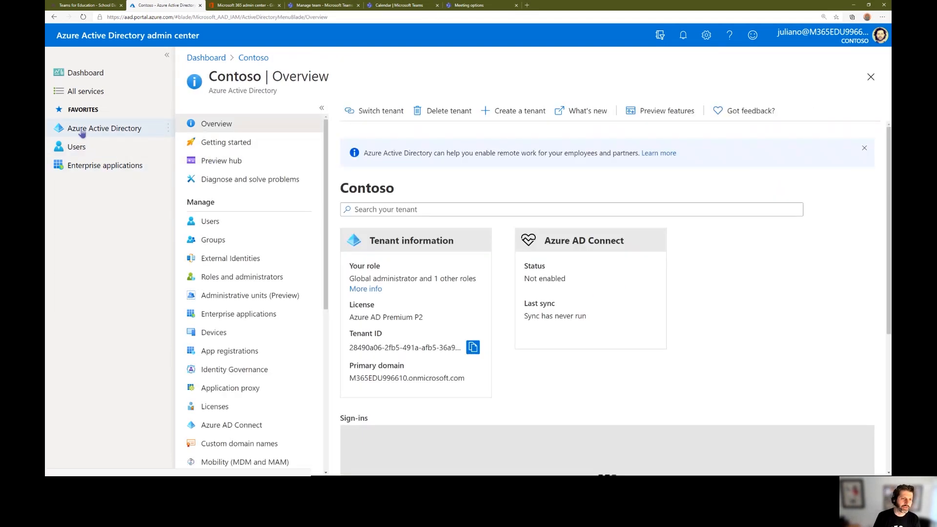
left_click(210, 241)
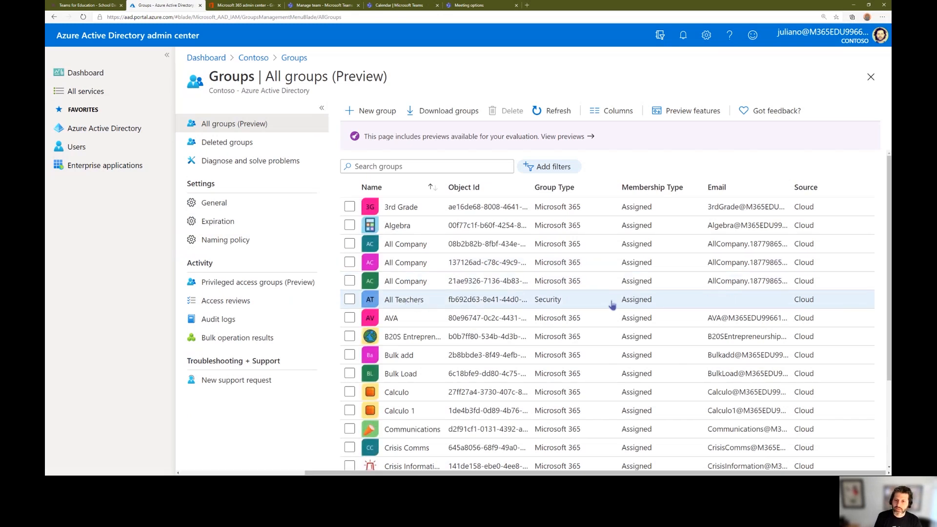
left_click(411, 302)
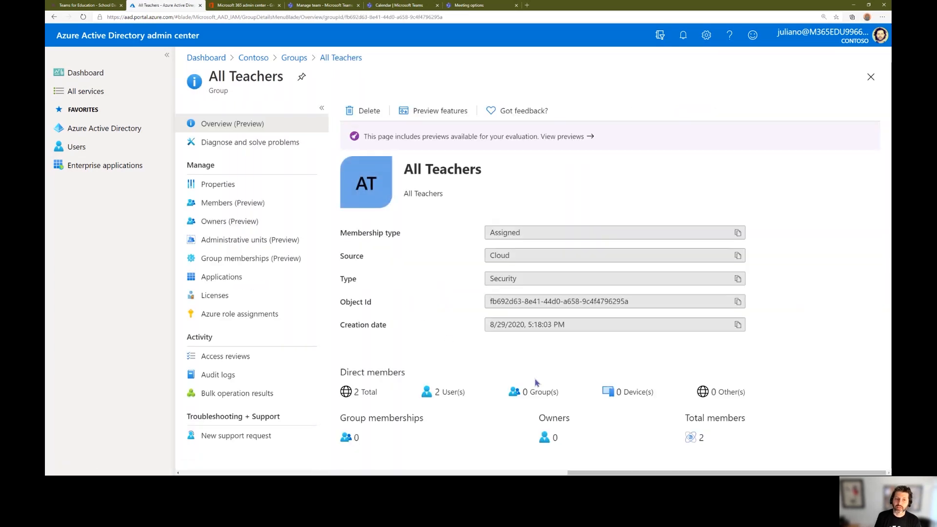
left_click(233, 205)
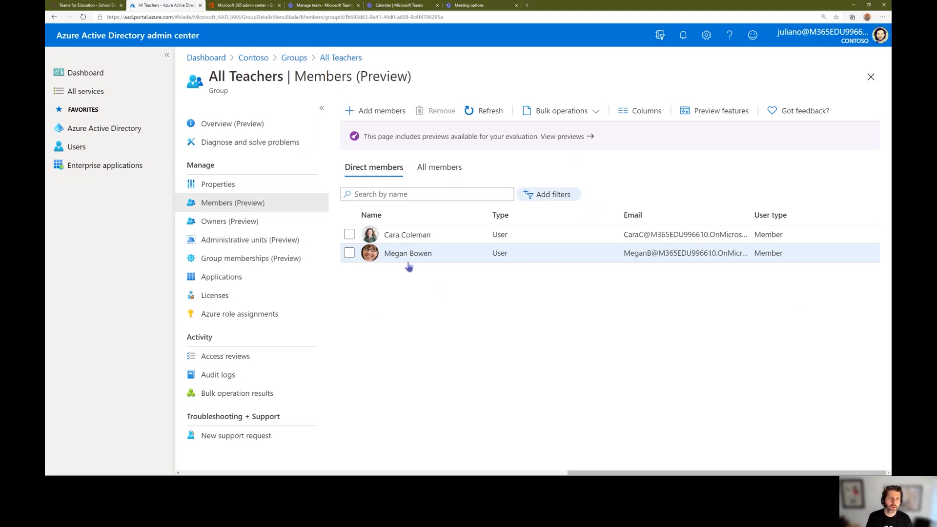
Switch to School Data Sync and check the Ignite profile's sync status
left_click(92, 6)
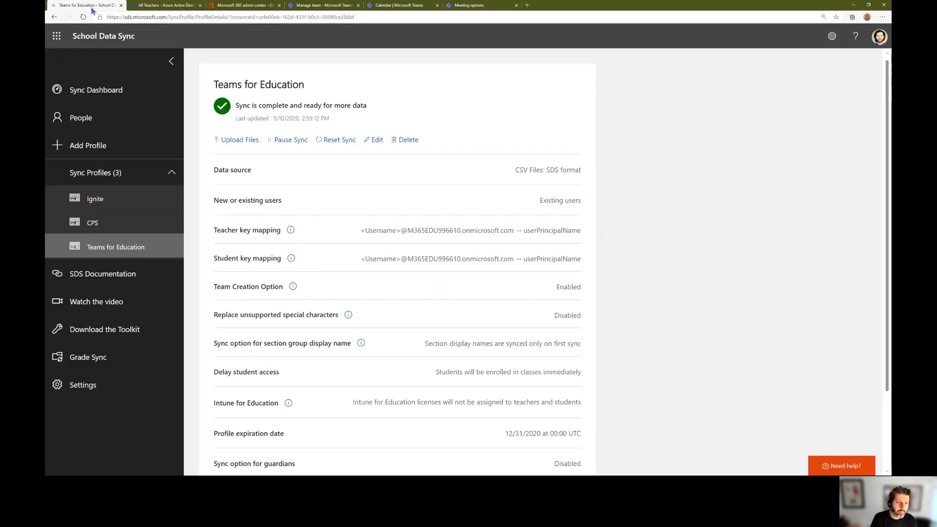
left_click(112, 204)
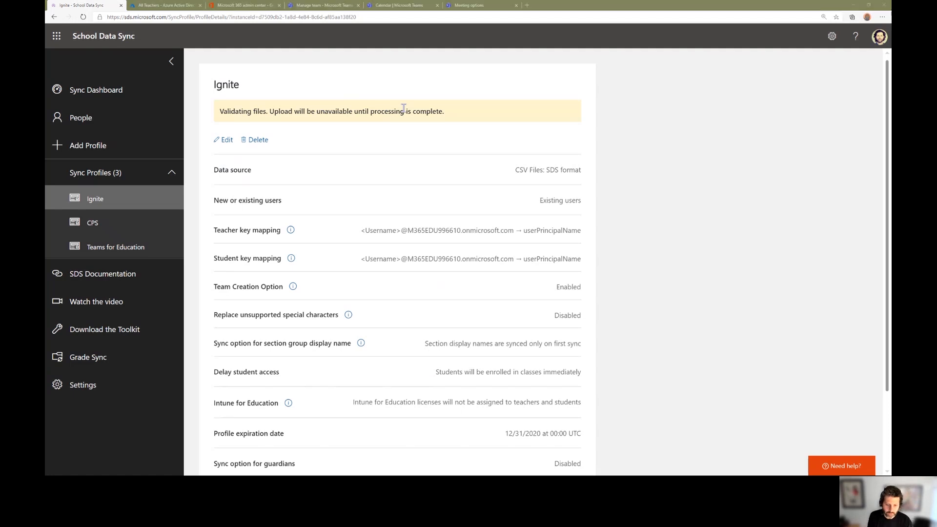
Switch back to the teacher's Microsoft Teams, return to the list of all teams, and look through it for synced classes
key("alt+Tab")
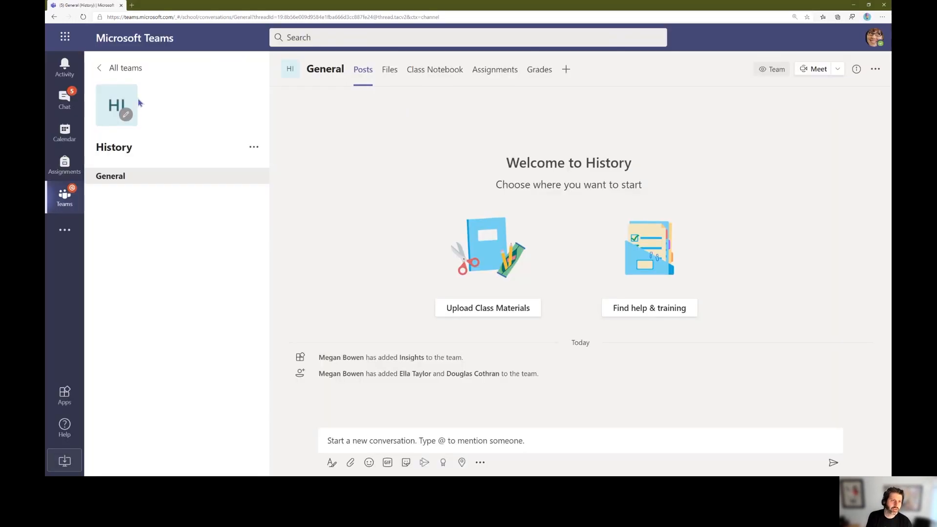
left_click(99, 69)
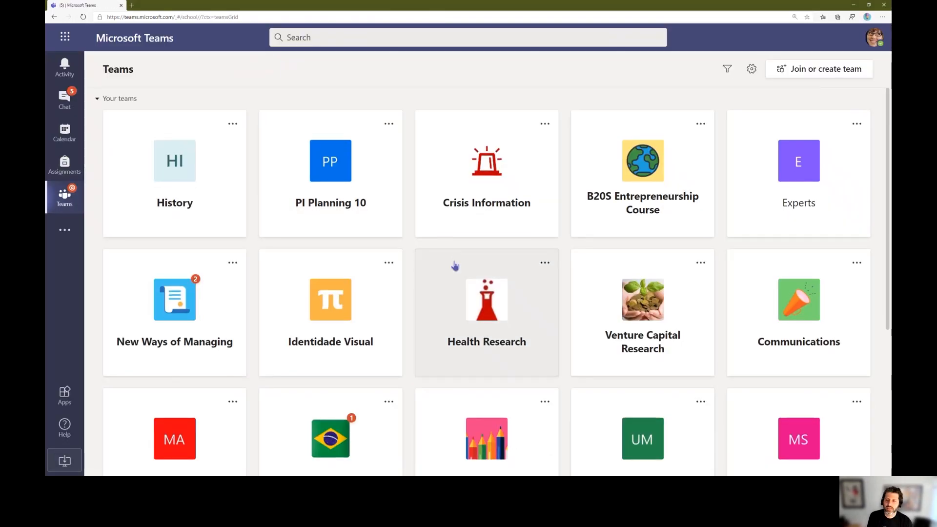
scroll(456, 264, "down", 4)
scroll(455, 265, "up", 5)
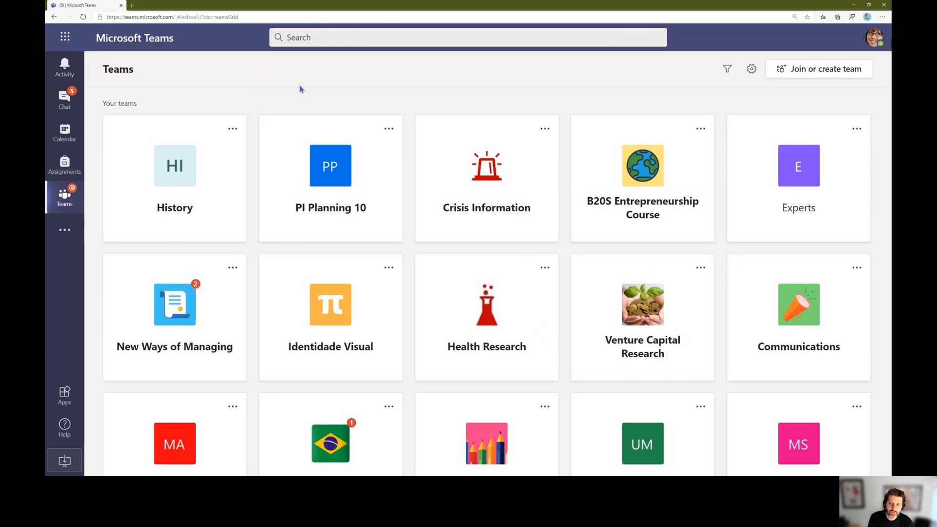
scroll(383, 321, "down", 3)
scroll(383, 320, "up", 3)
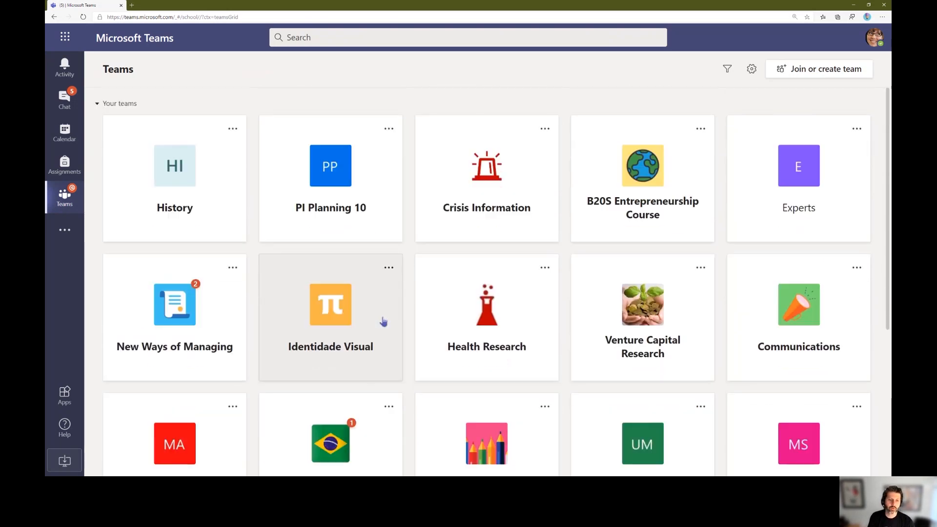
key("alt+Tab")
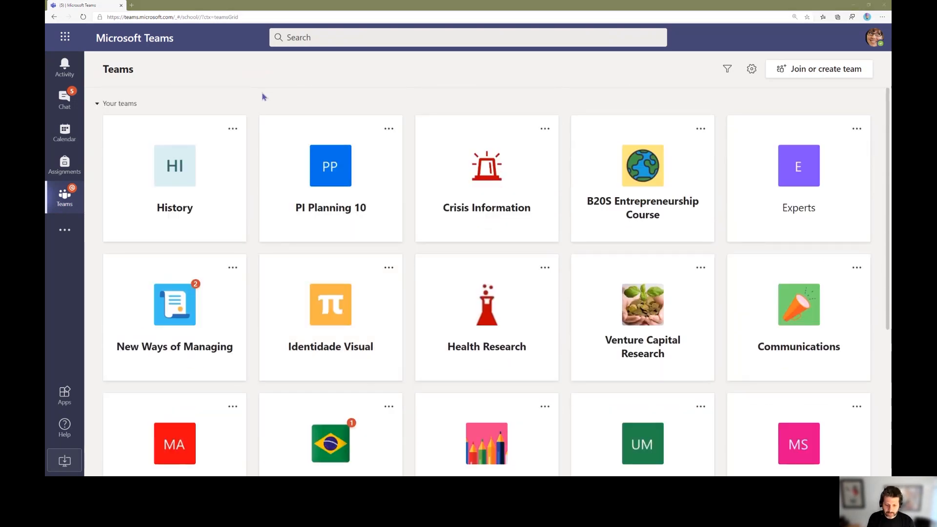
key("alt+Tab")
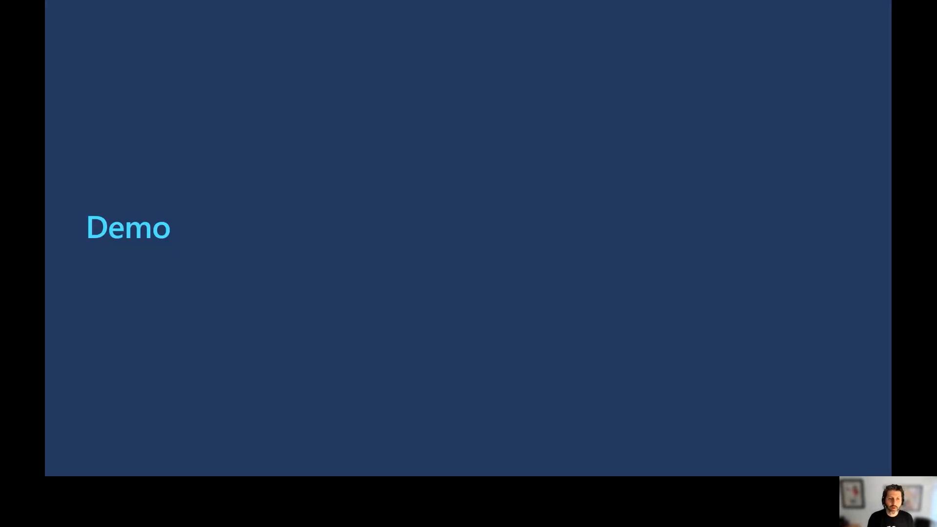
key("Right")
key("Right")
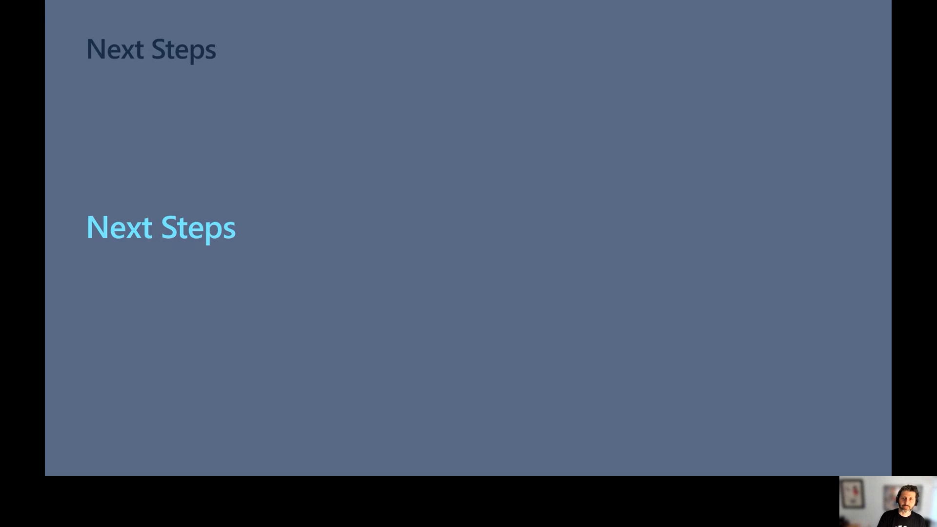